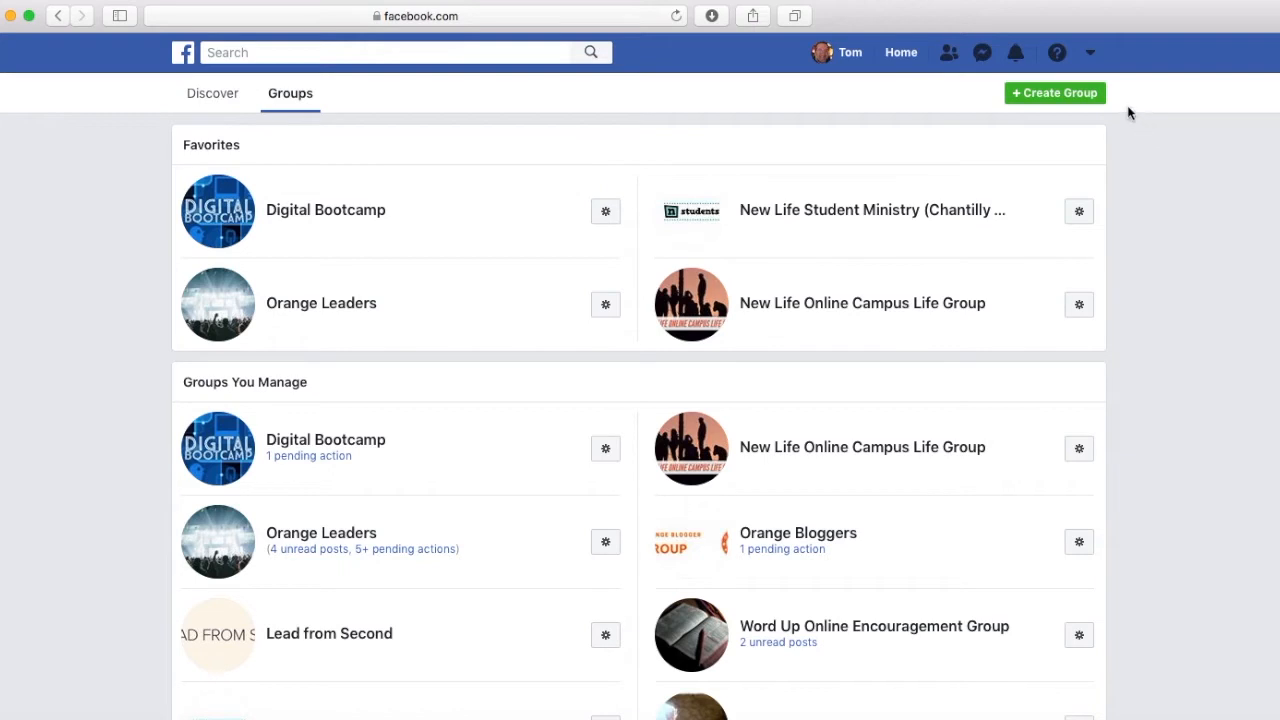
Step: Start a new group and name it with the owner's full name followed by "Group"
click(1076, 103)
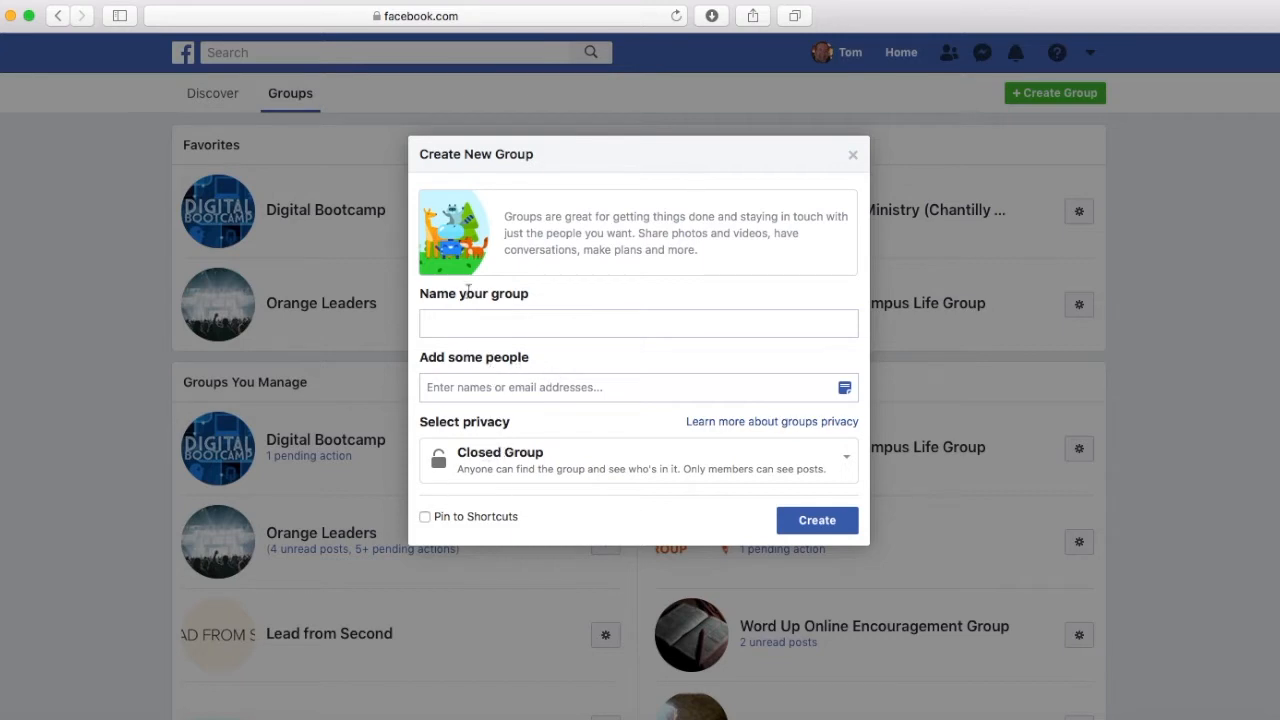
click(463, 321)
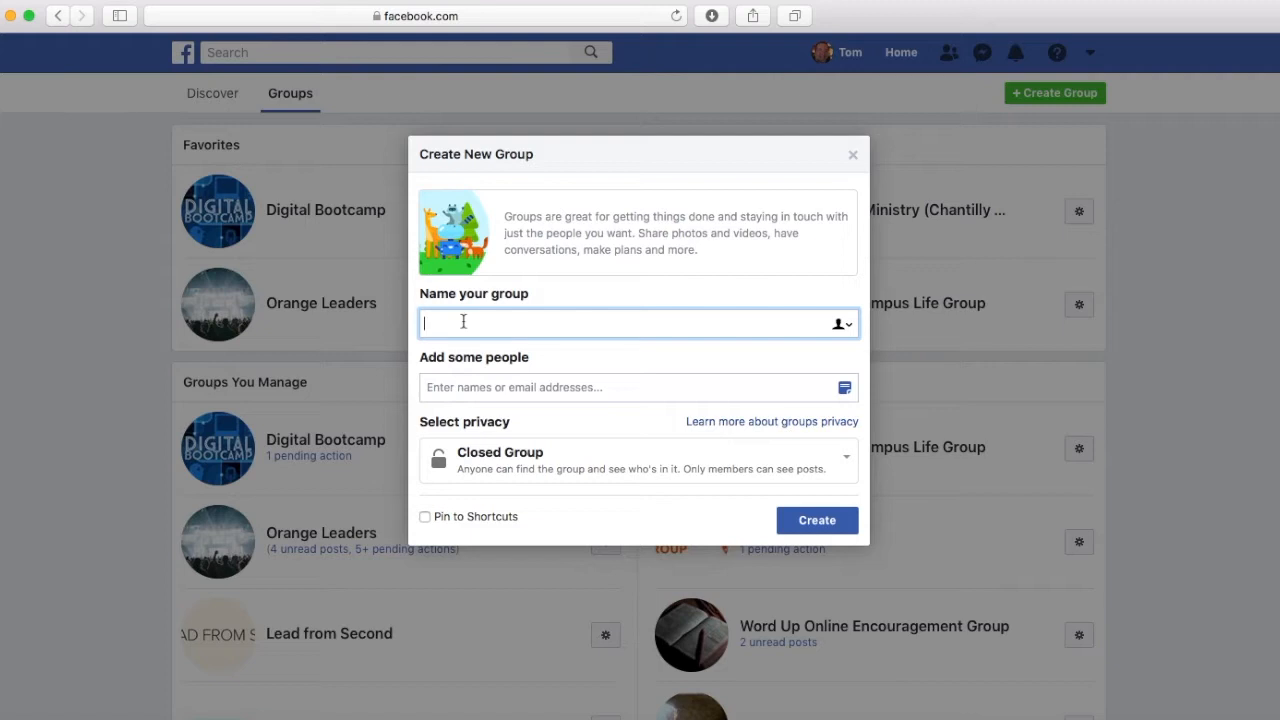
text(Tom)
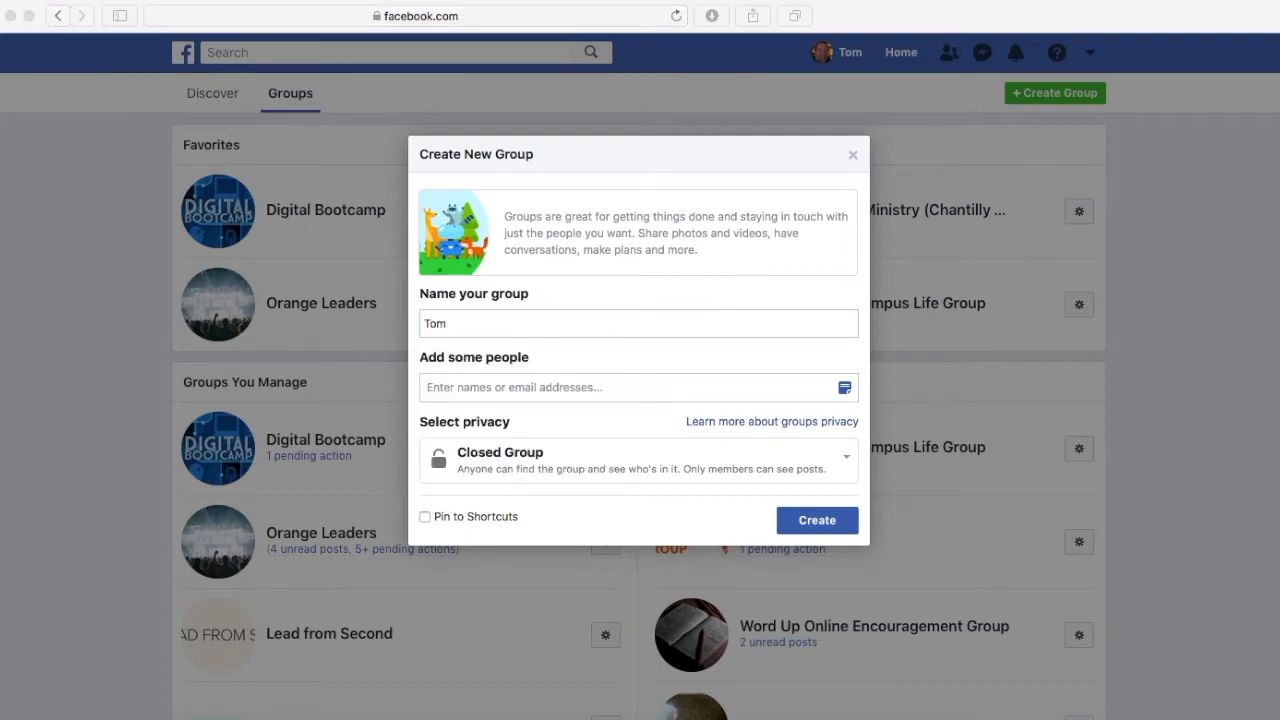
click(468, 323)
text(Pounder Group)
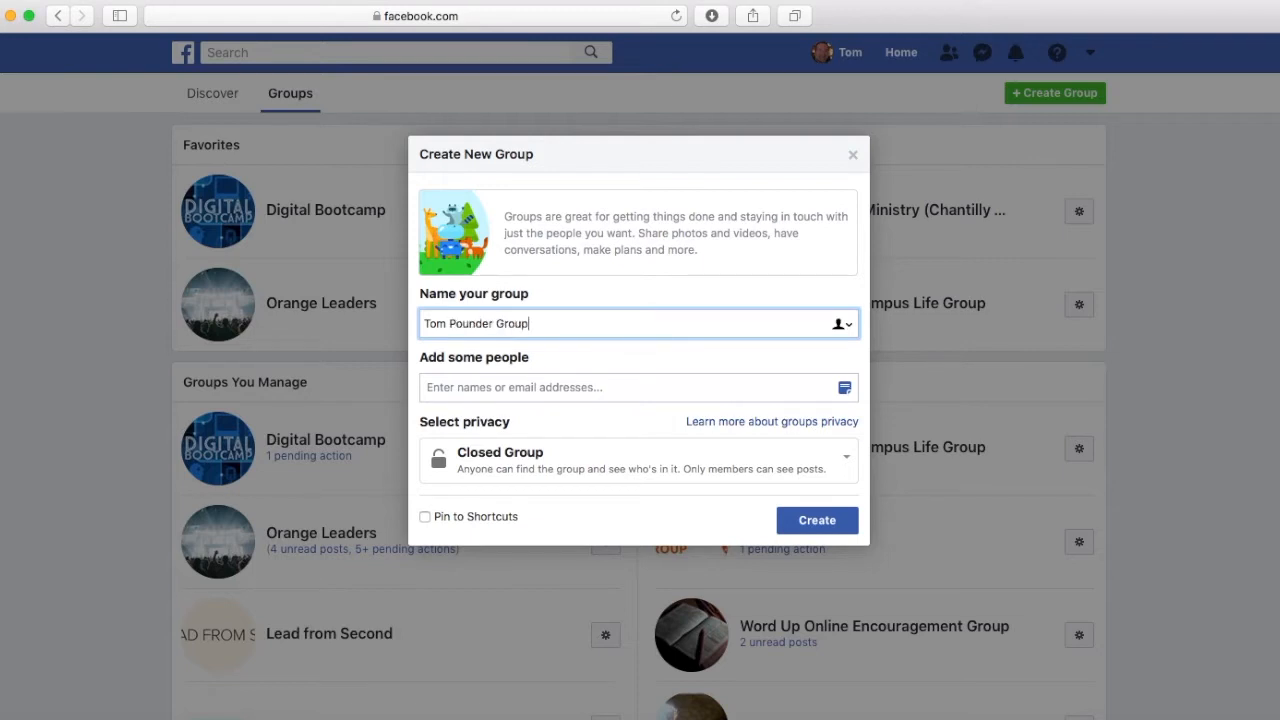
Step: Add a friend to the new group by searching for their first name and picking the suggested match
key(Tab)
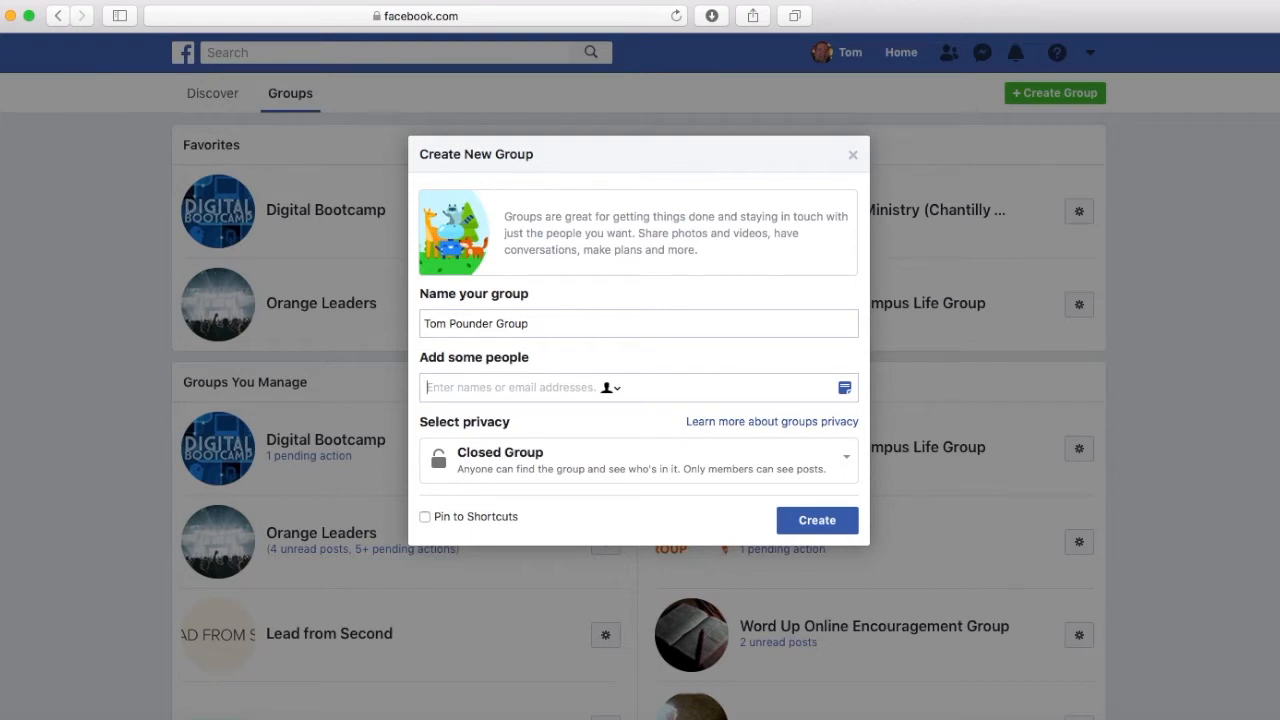
text(cory)
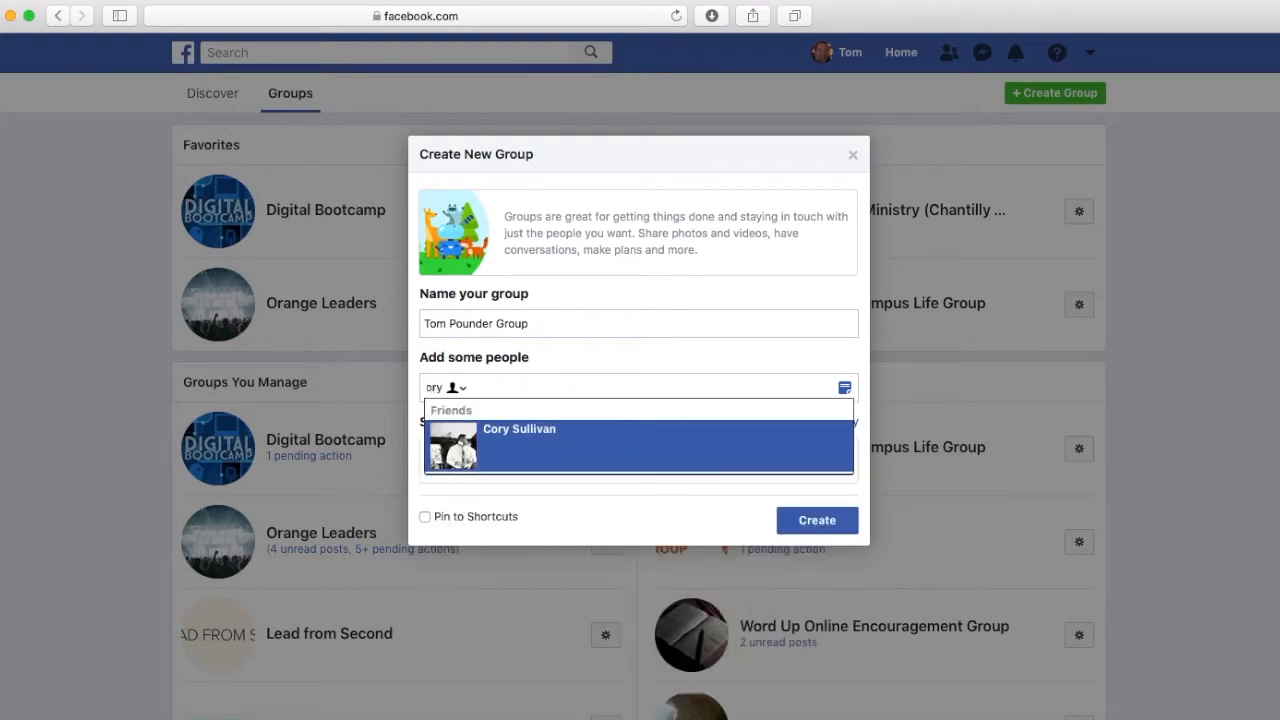
key(Return)
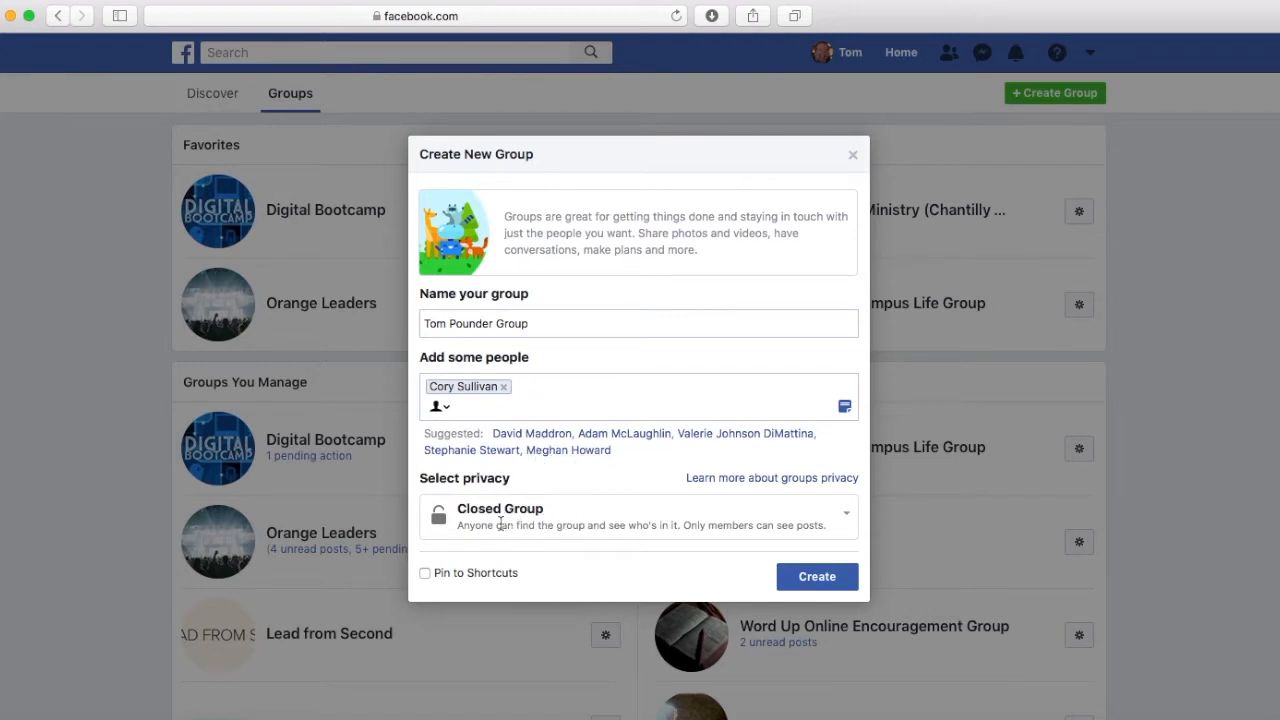
Step: Set the privacy to Public Group, pin the group to Shortcuts and create it
click(551, 522)
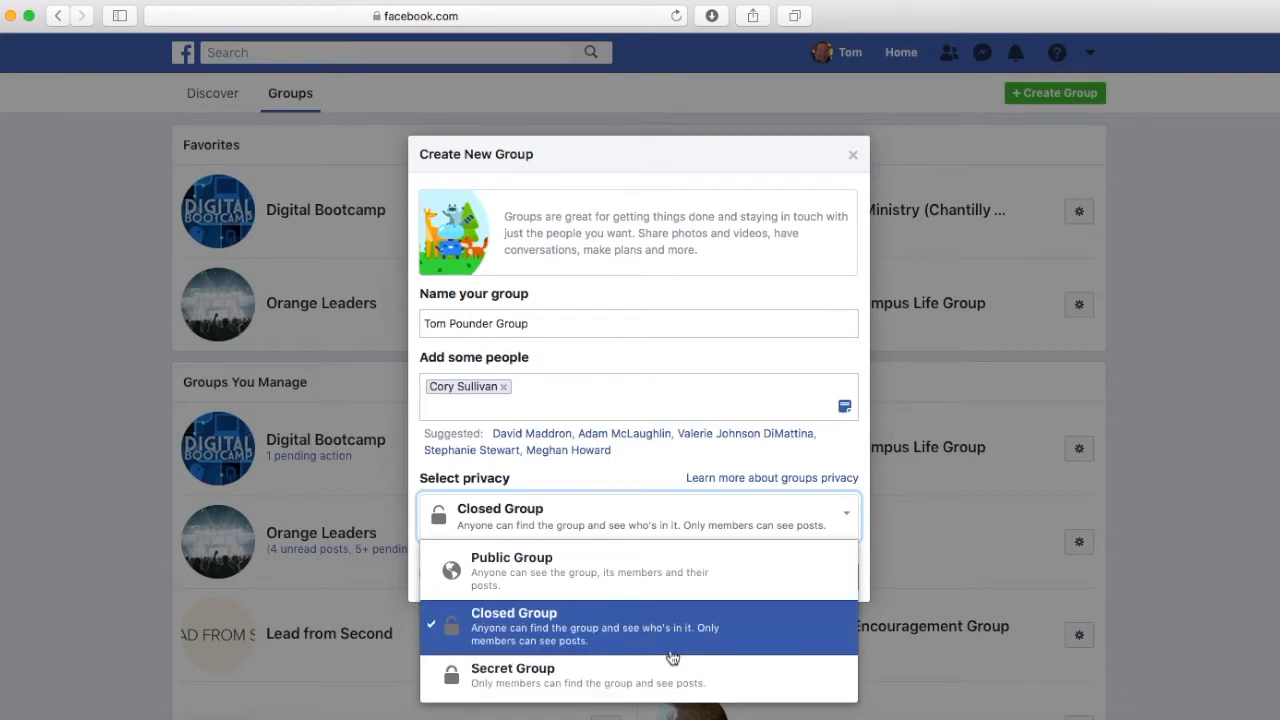
click(594, 582)
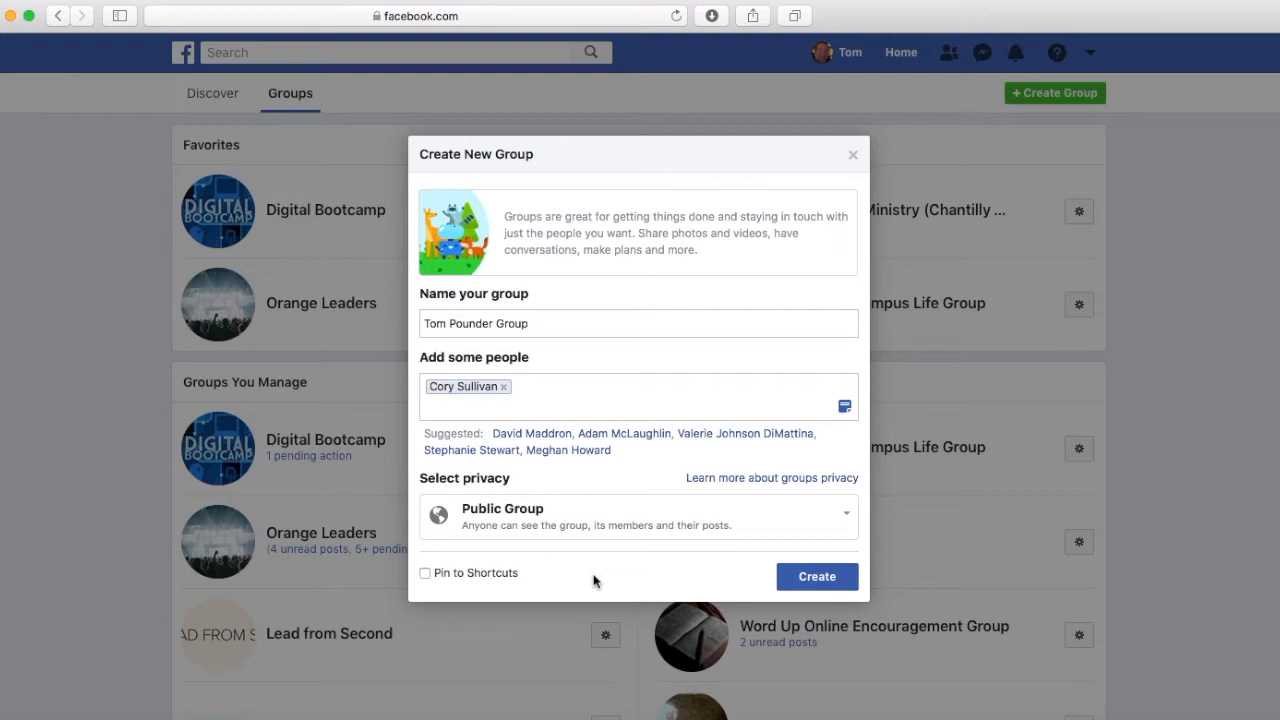
click(424, 573)
click(806, 578)
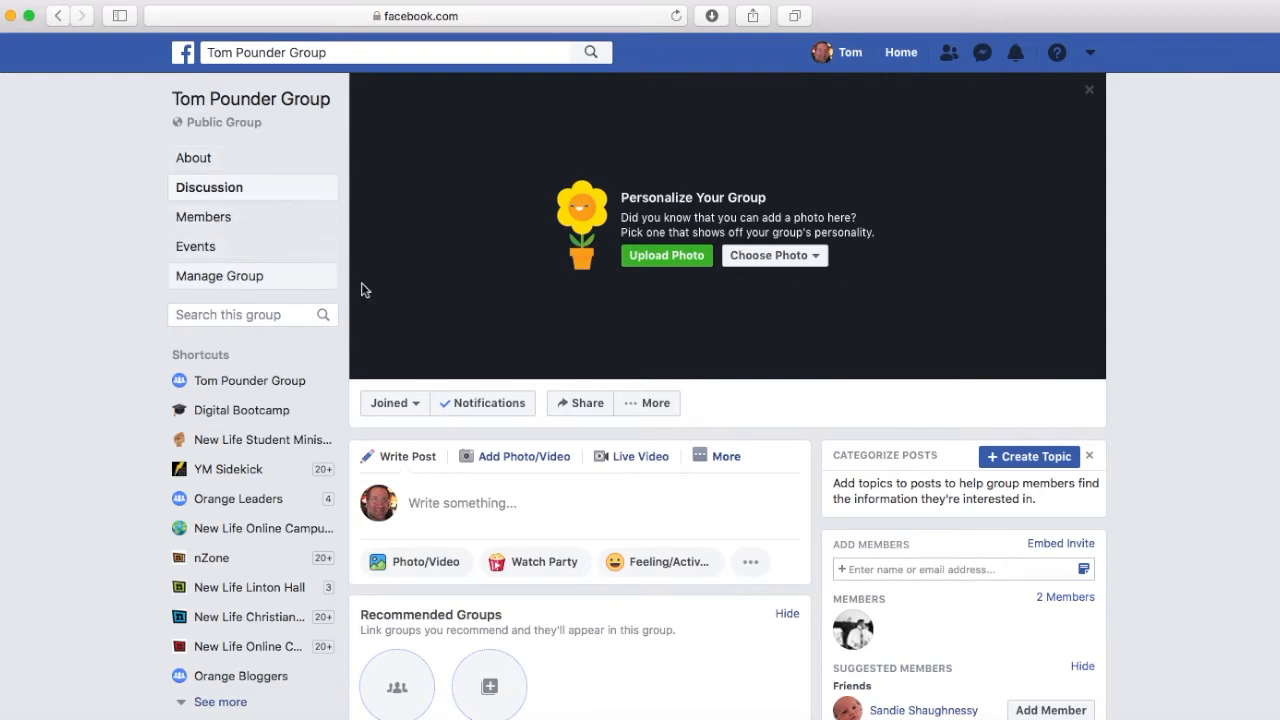
Step: Use the first picture of the Spring '18 album from My Photos as the group photo, shift it slightly downward and save
scroll(506, 577, down, 5)
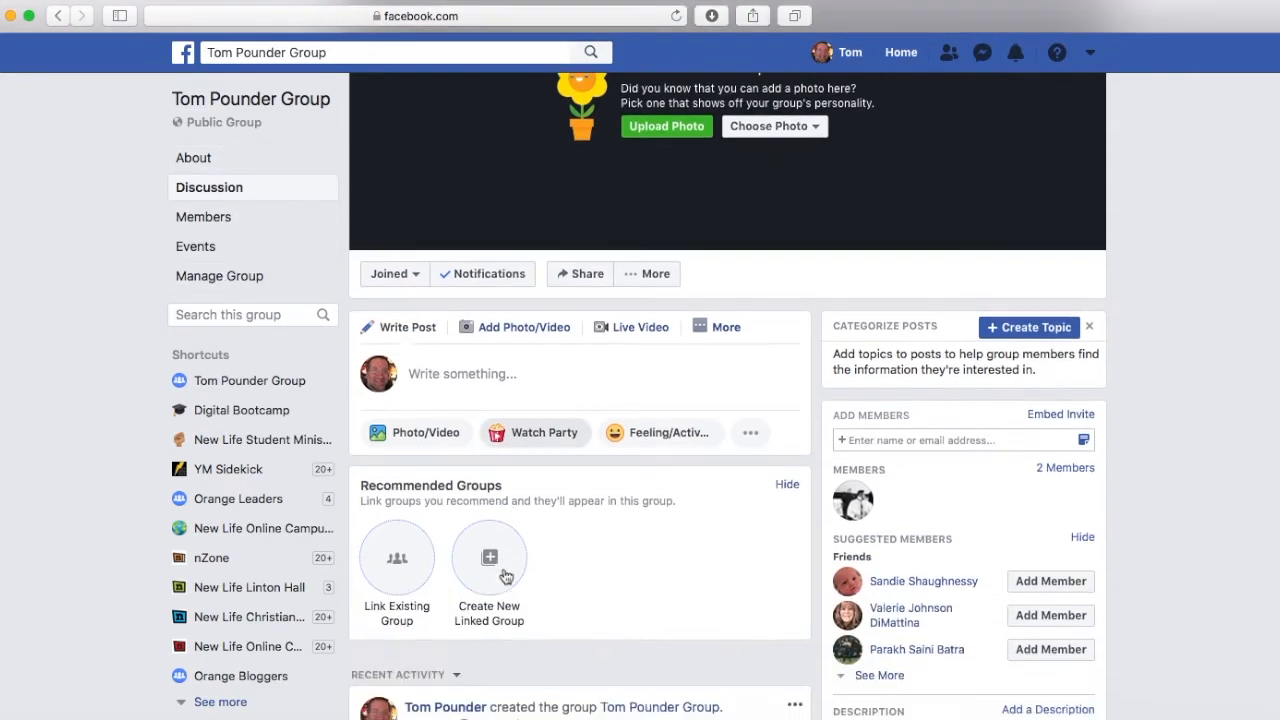
scroll(506, 577, down, 3)
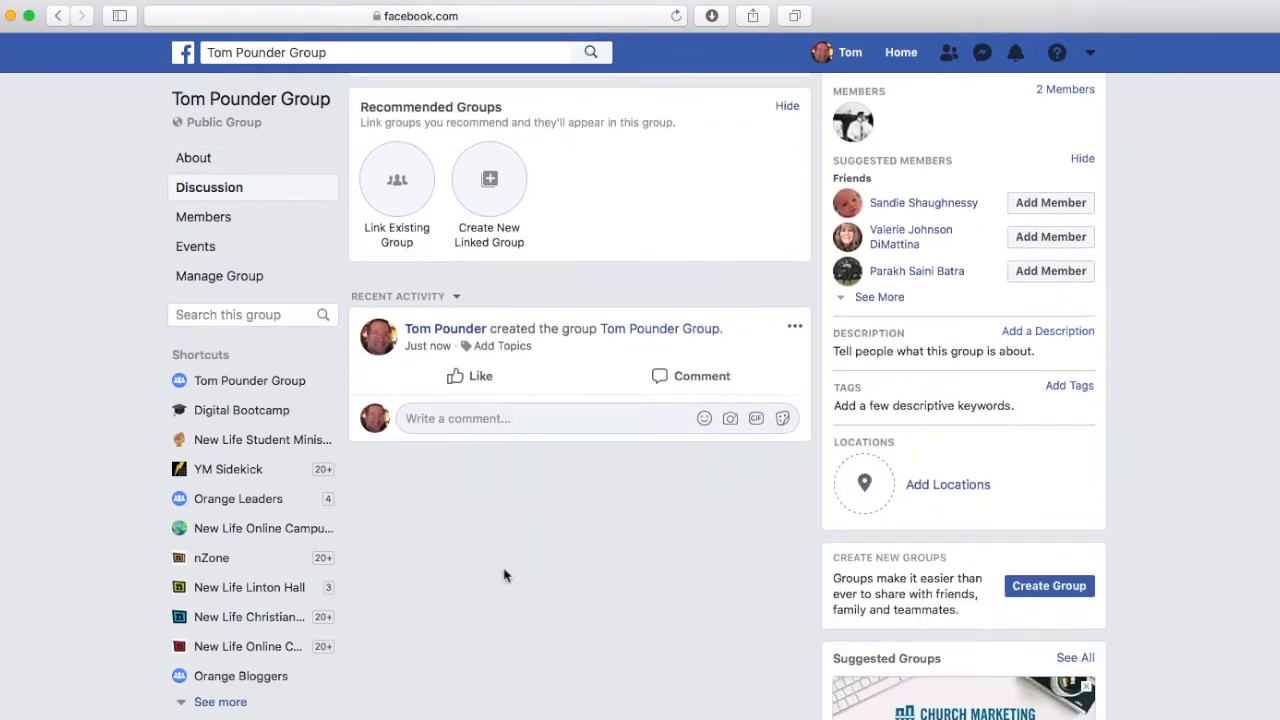
scroll(504, 575, up, 2)
scroll(504, 575, up, 5)
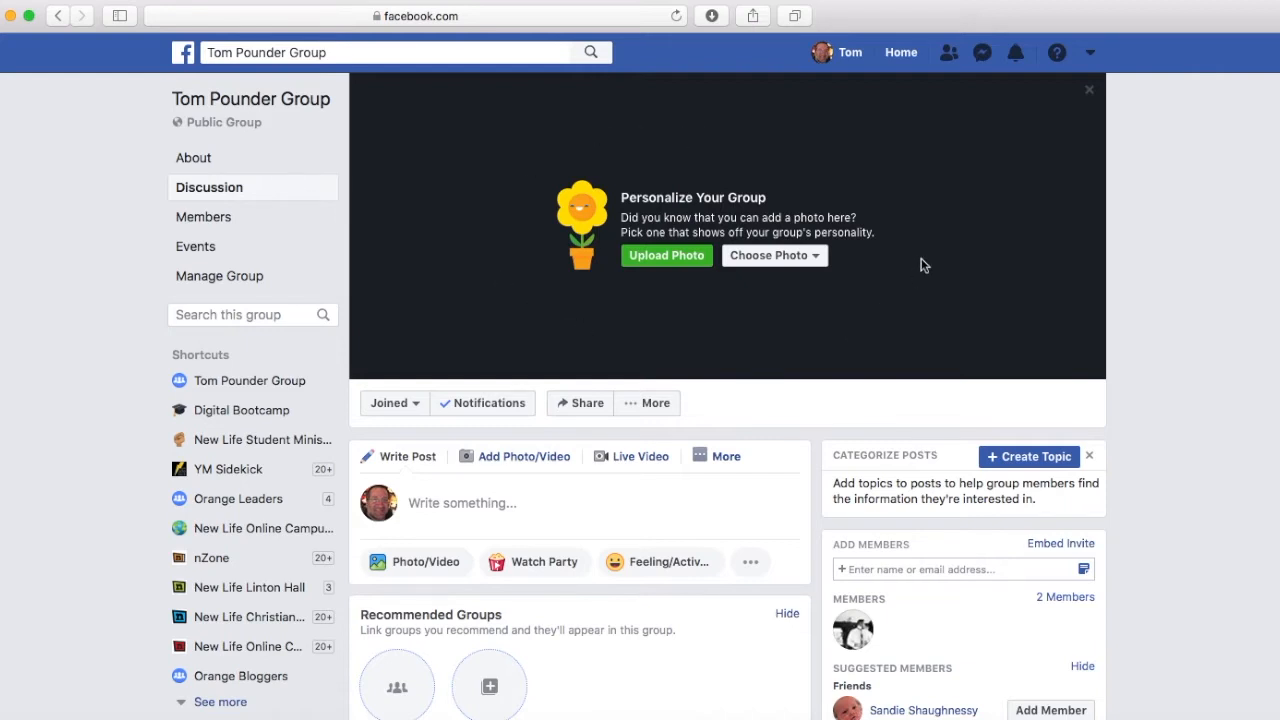
click(803, 258)
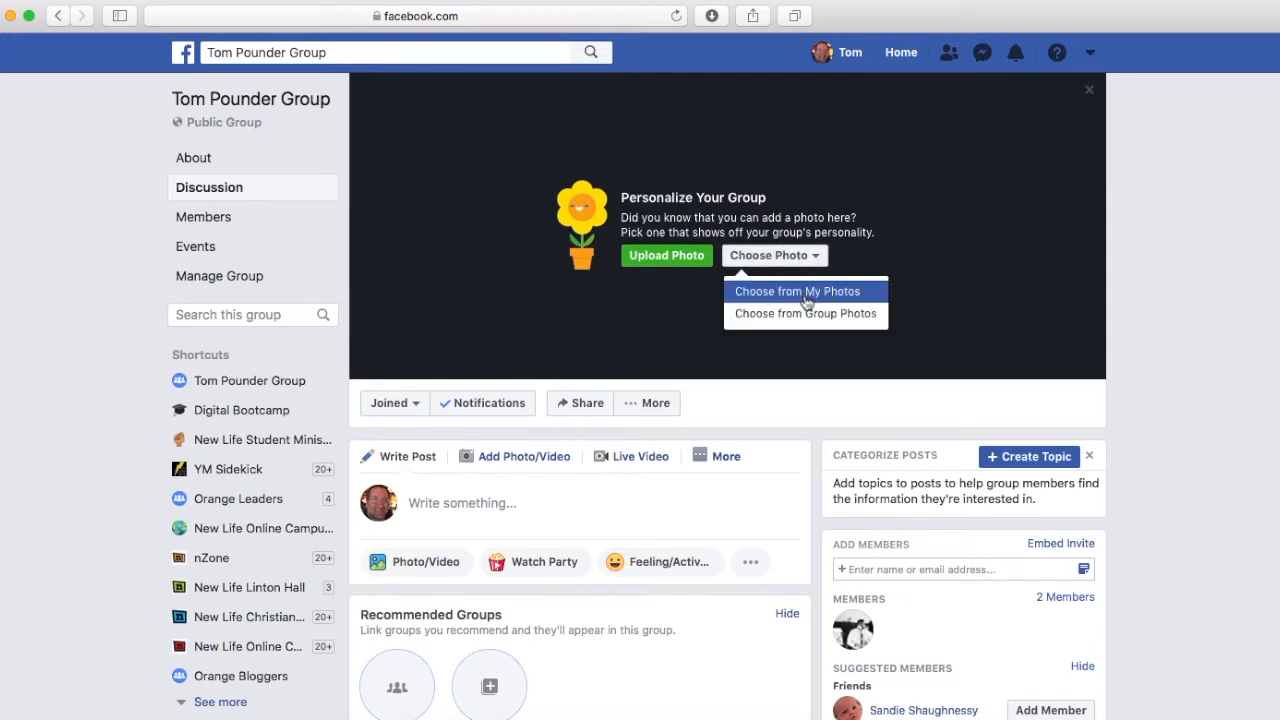
click(806, 295)
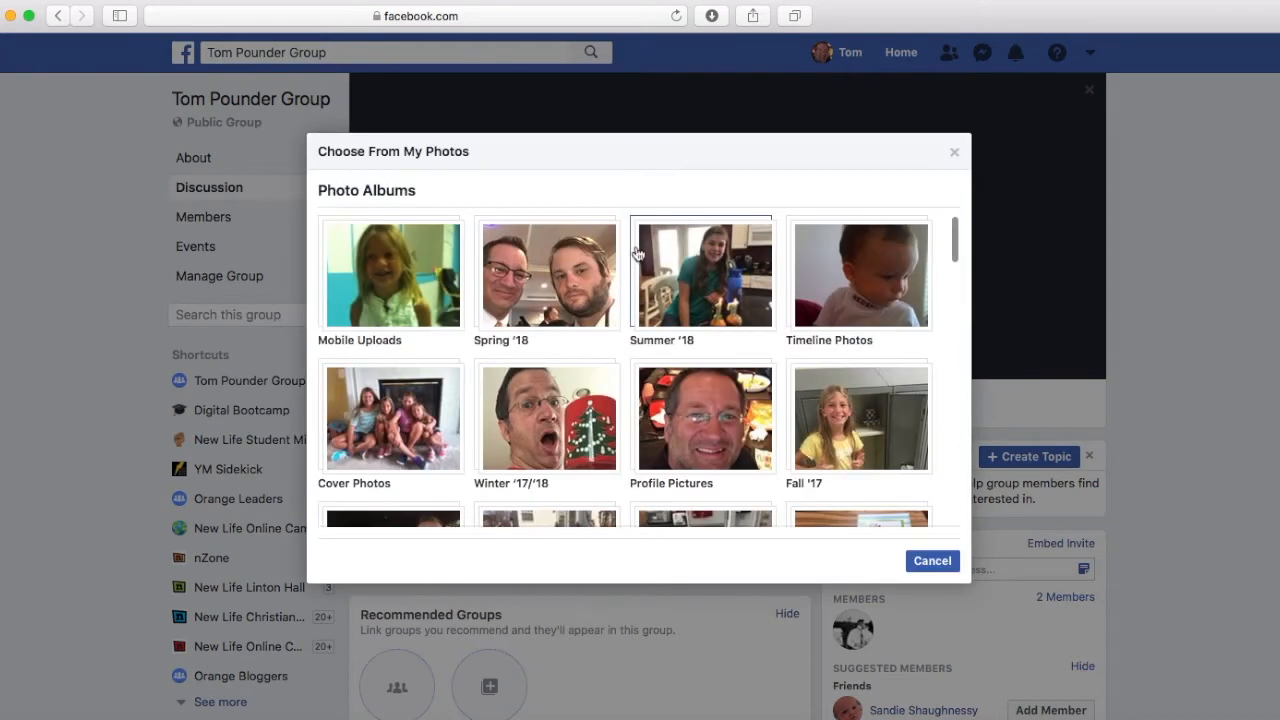
click(545, 292)
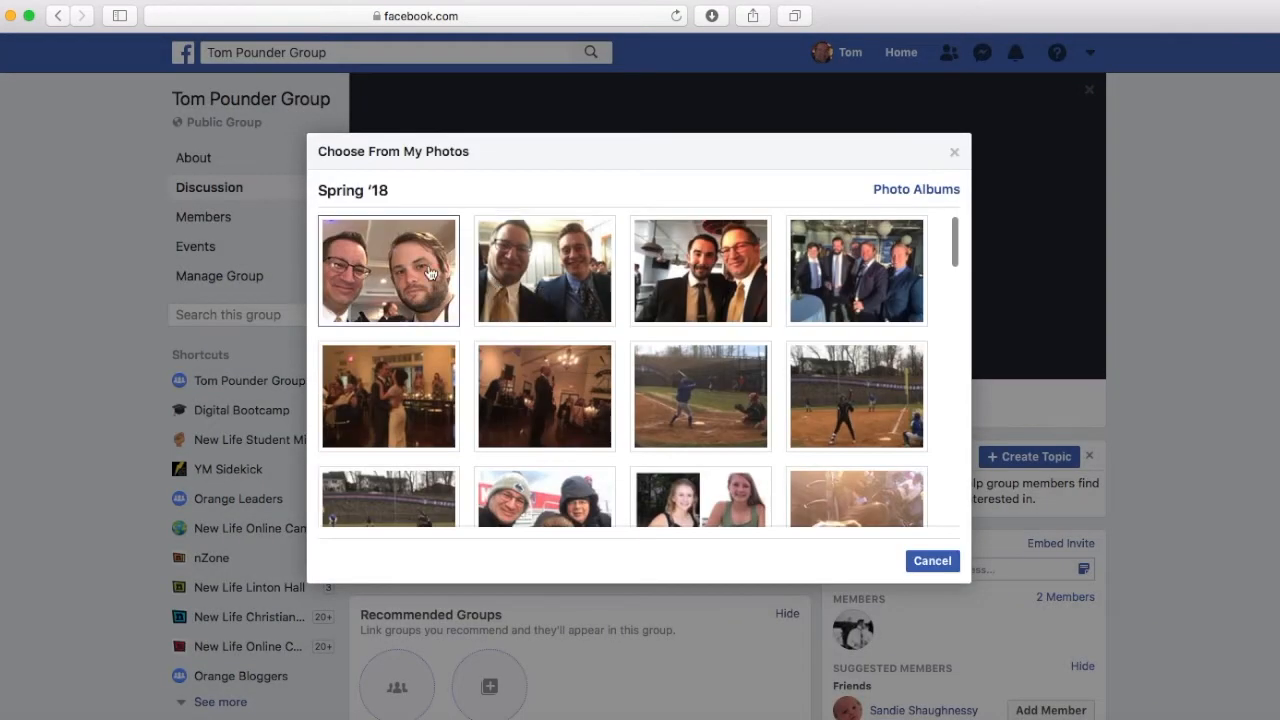
click(398, 279)
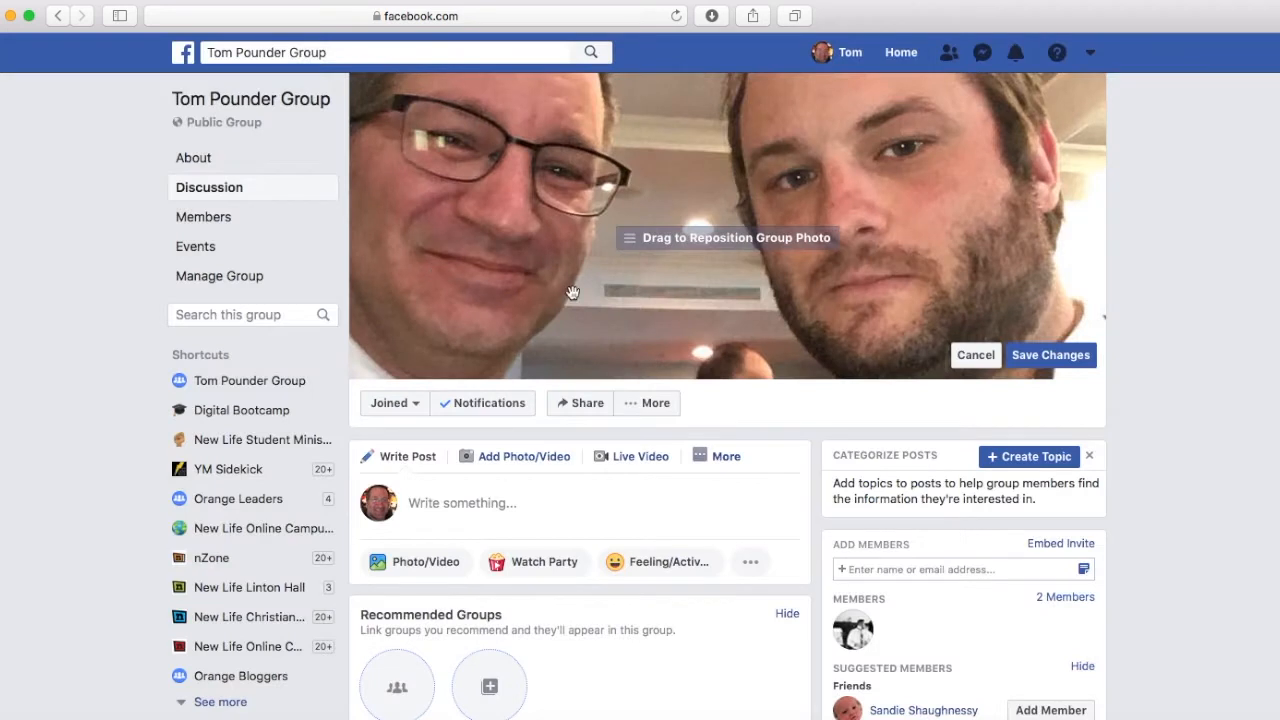
drag(751, 248, 755, 274)
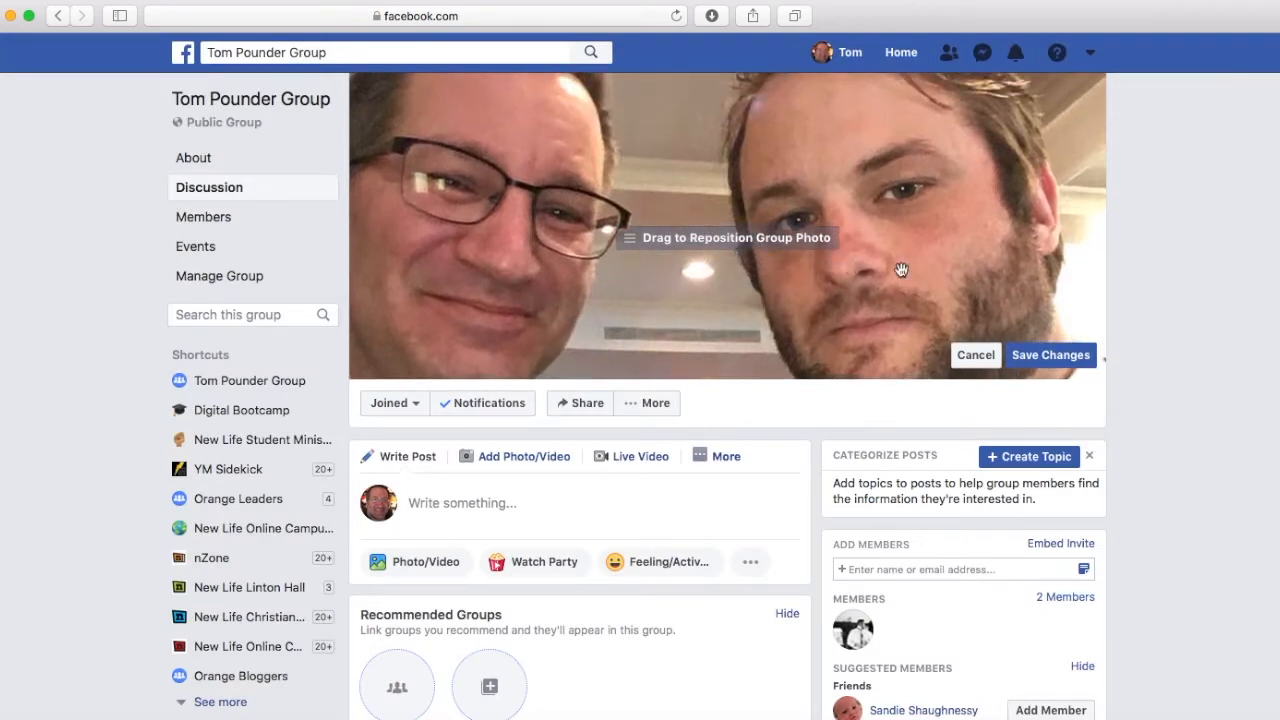
click(1070, 358)
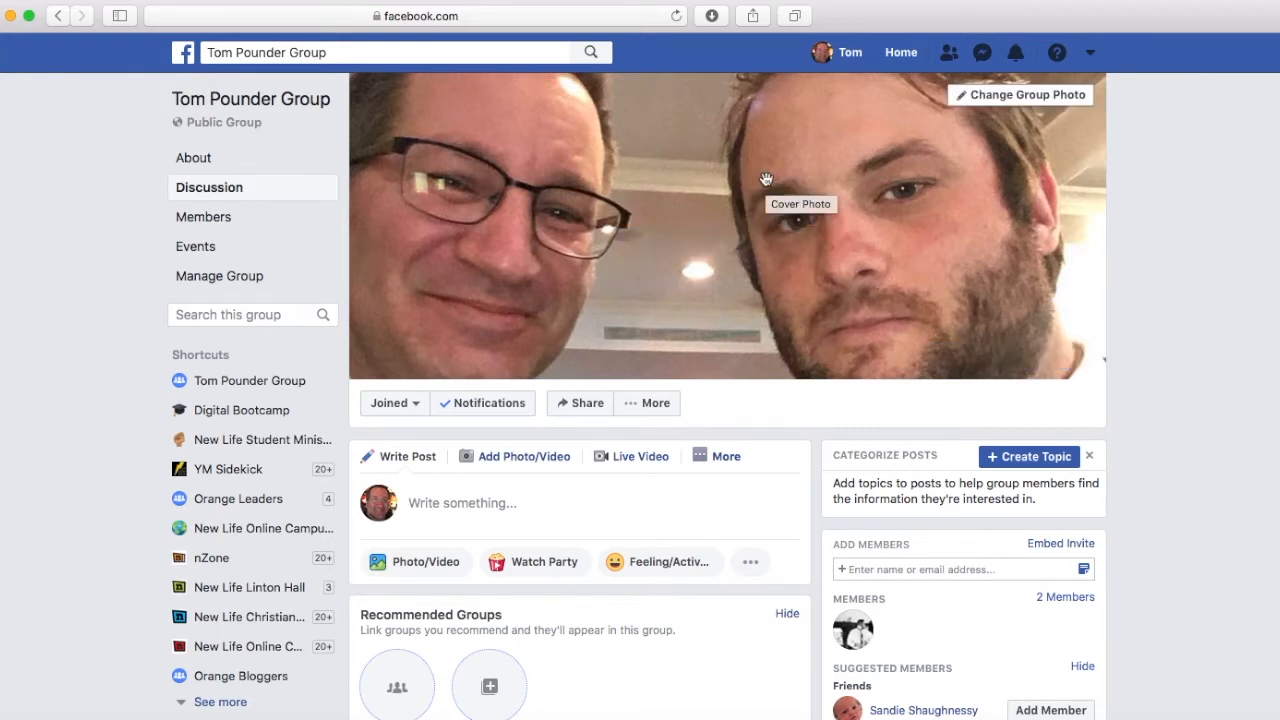
Step: Add and save a group description reading "What is your group about?" with "Guidelines" as a separate paragraph below
scroll(705, 360, down, 1)
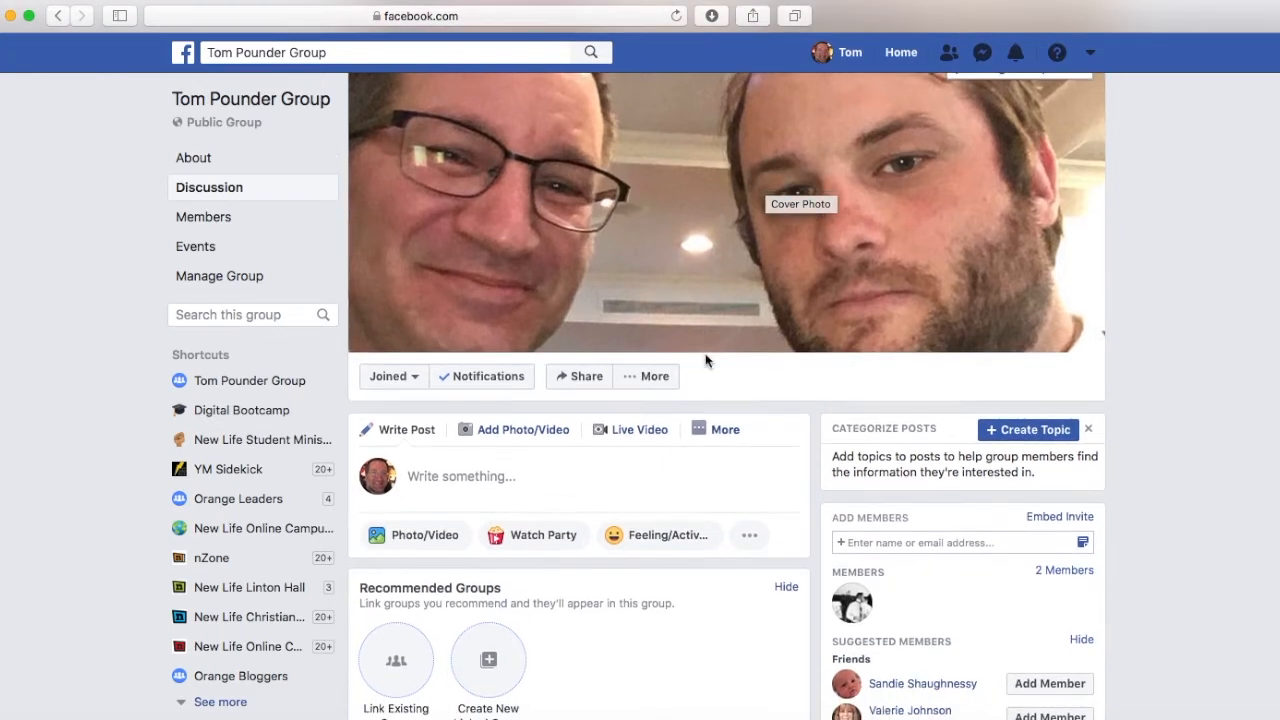
scroll(705, 360, up, 1)
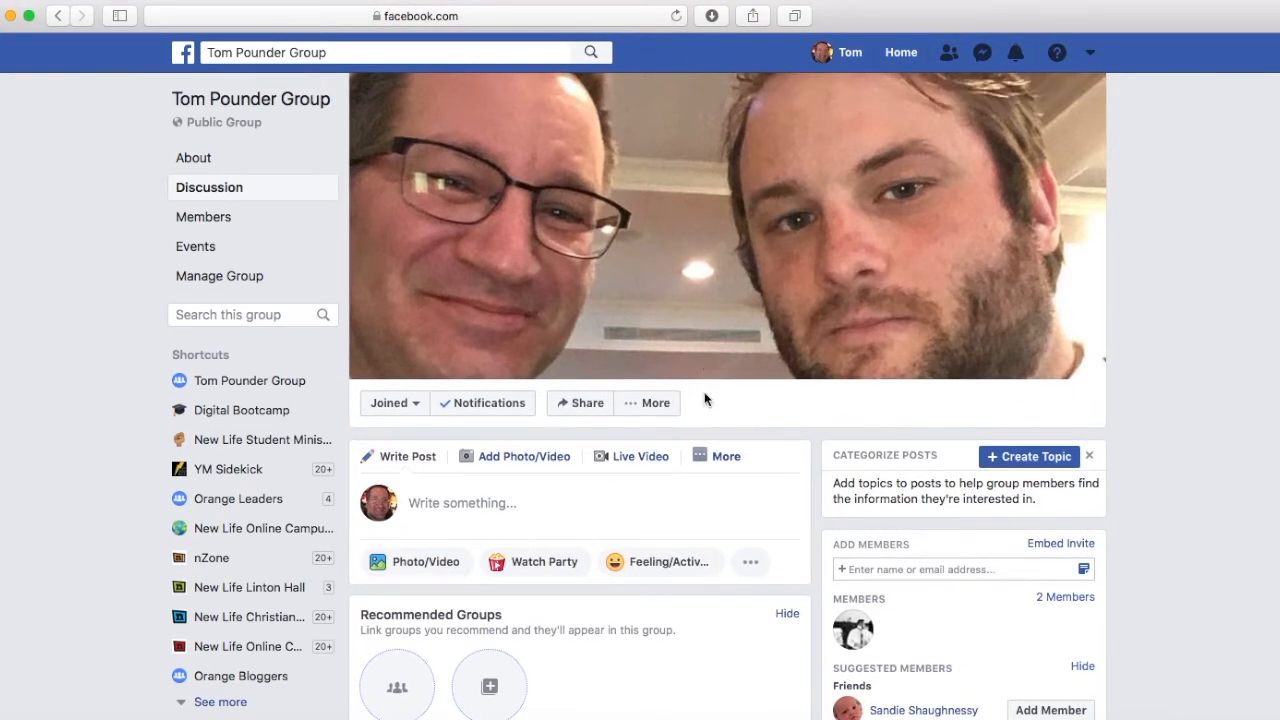
scroll(705, 400, down, 4)
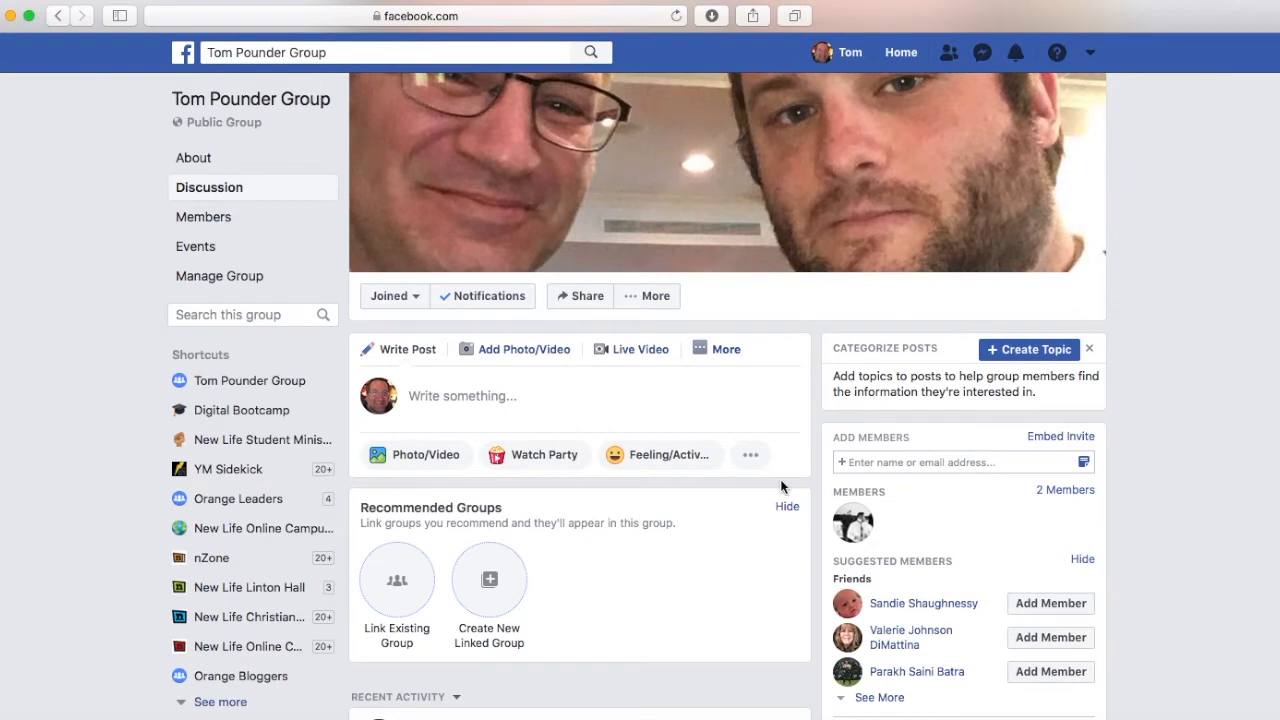
scroll(781, 486, down, 6)
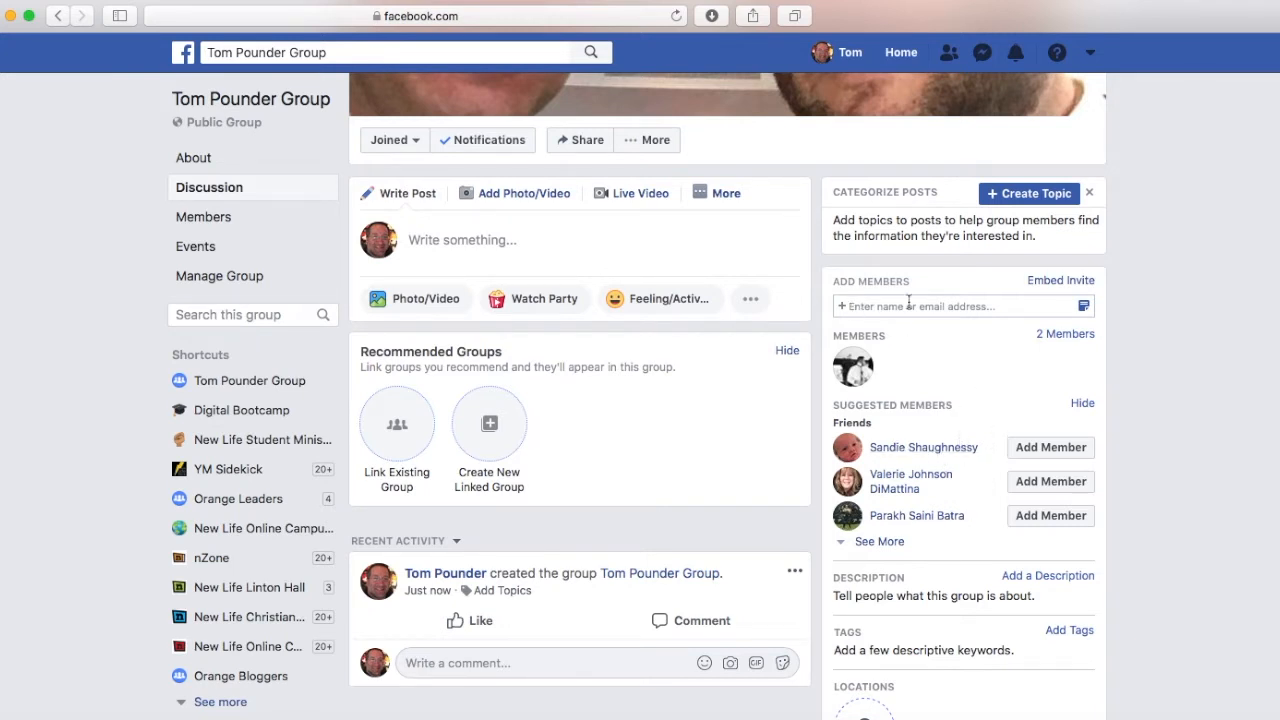
scroll(910, 400, down, 2)
scroll(908, 398, down, 2)
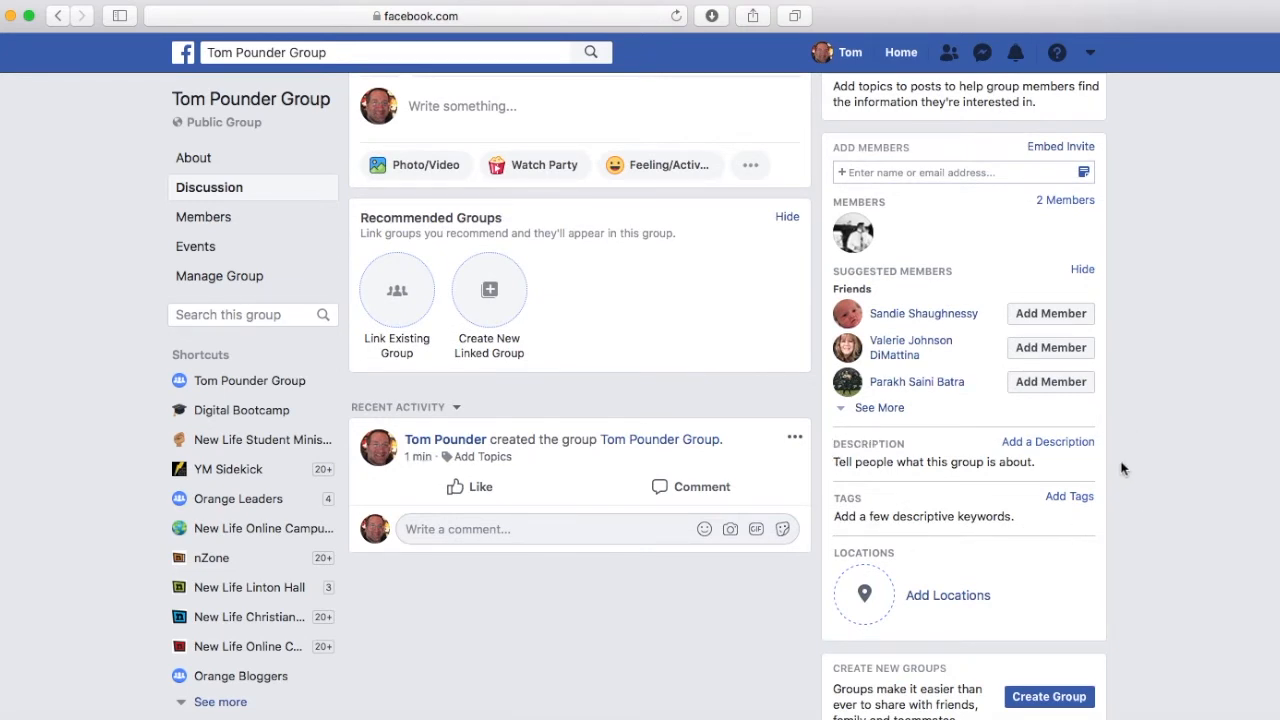
click(1065, 453)
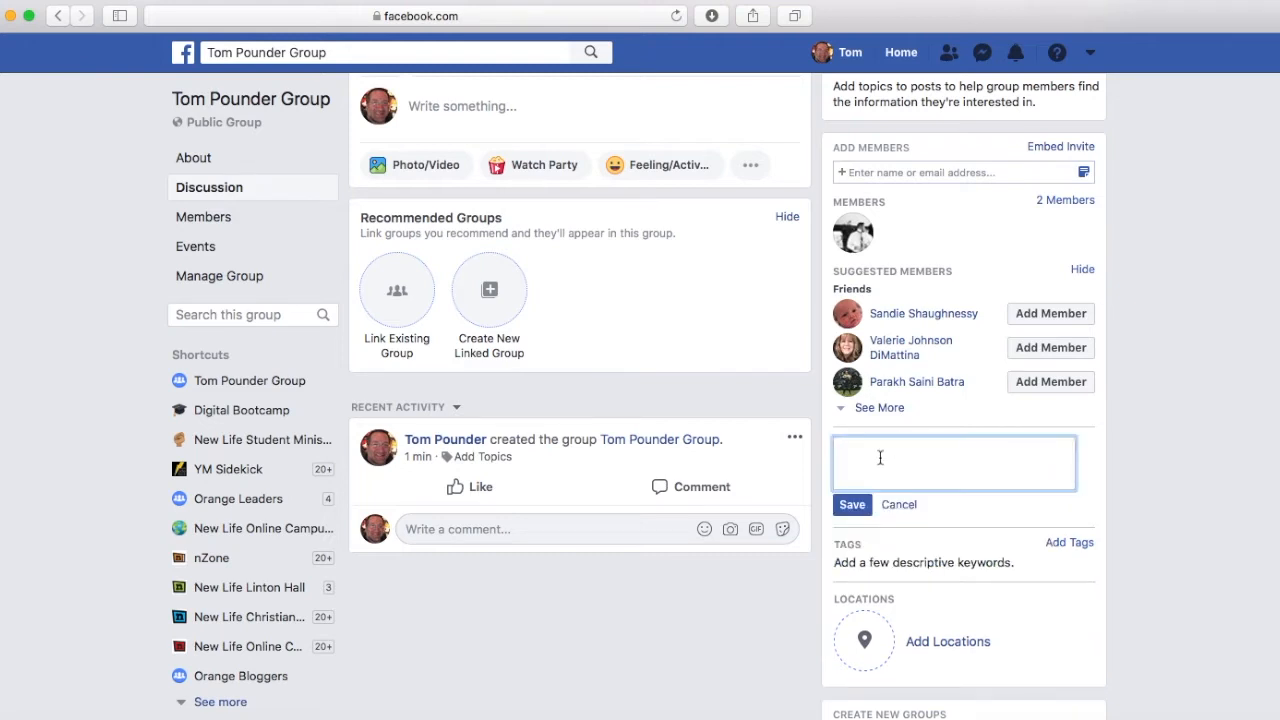
text(What is your group about?)
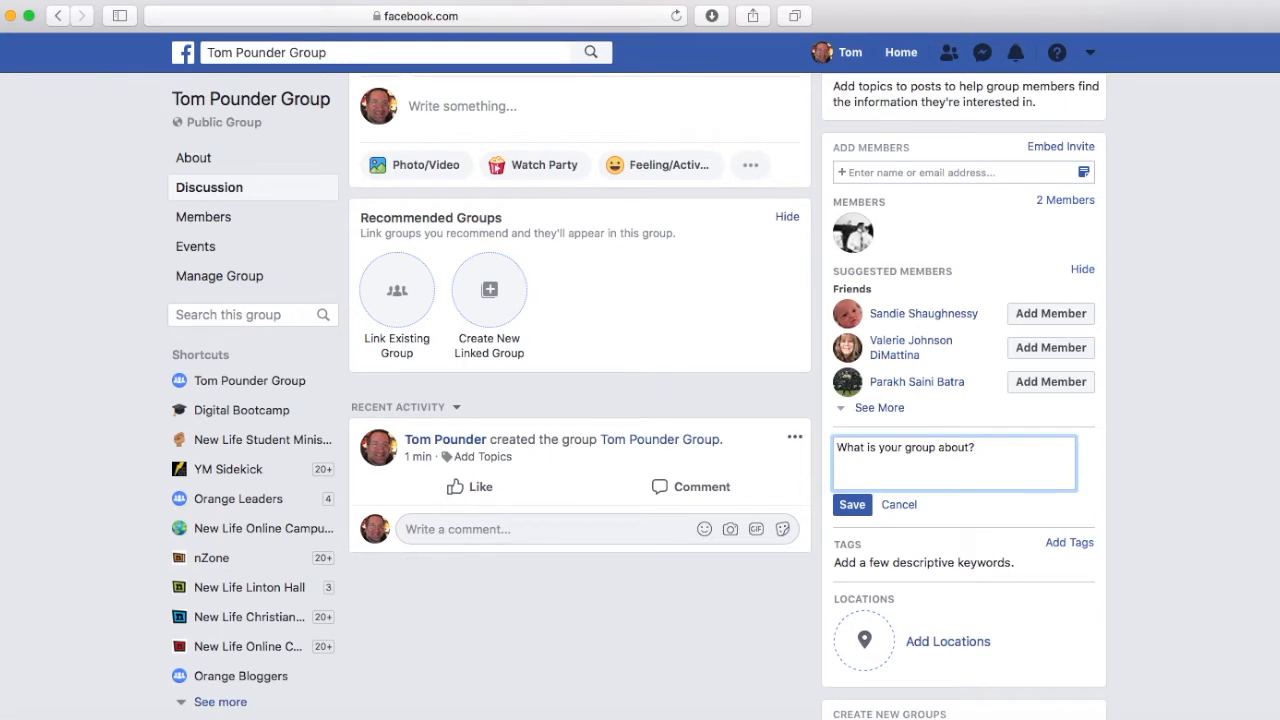
key(Return)
text(Guidelines)
click(858, 505)
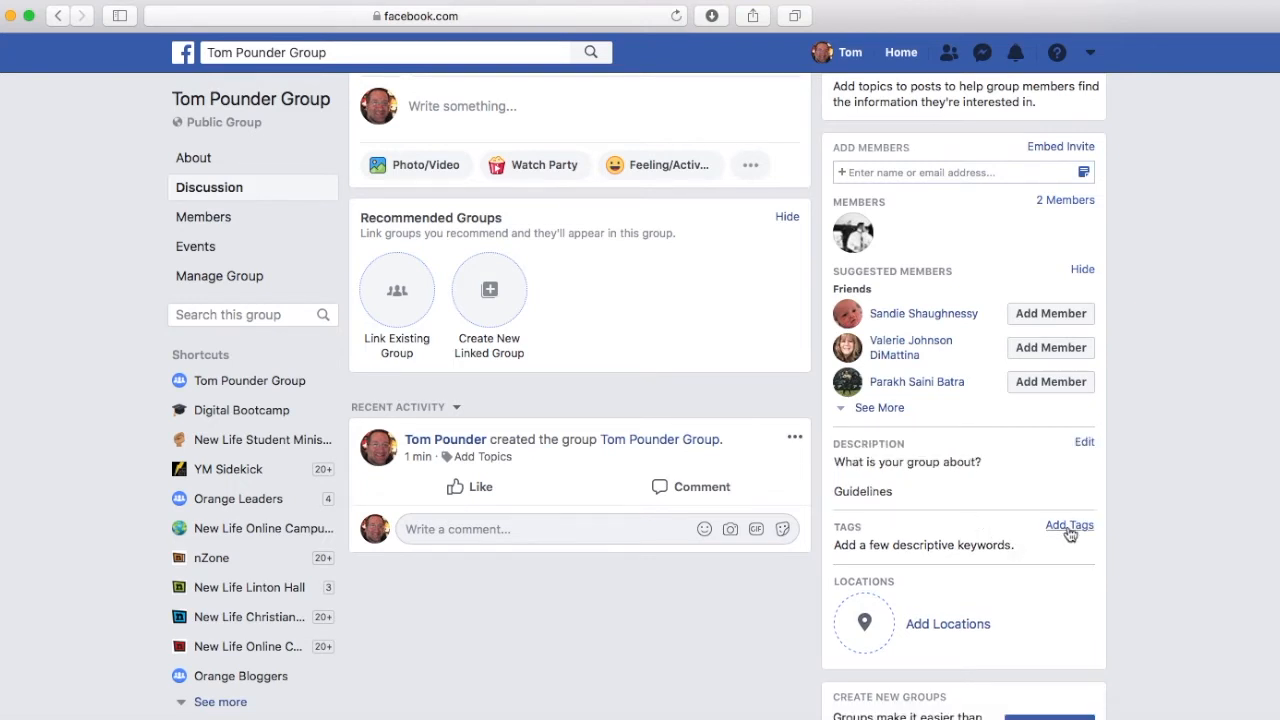
Step: Add the tags Bible, Bible Study Magazine and Jesus Christ to the group and save them
click(1070, 527)
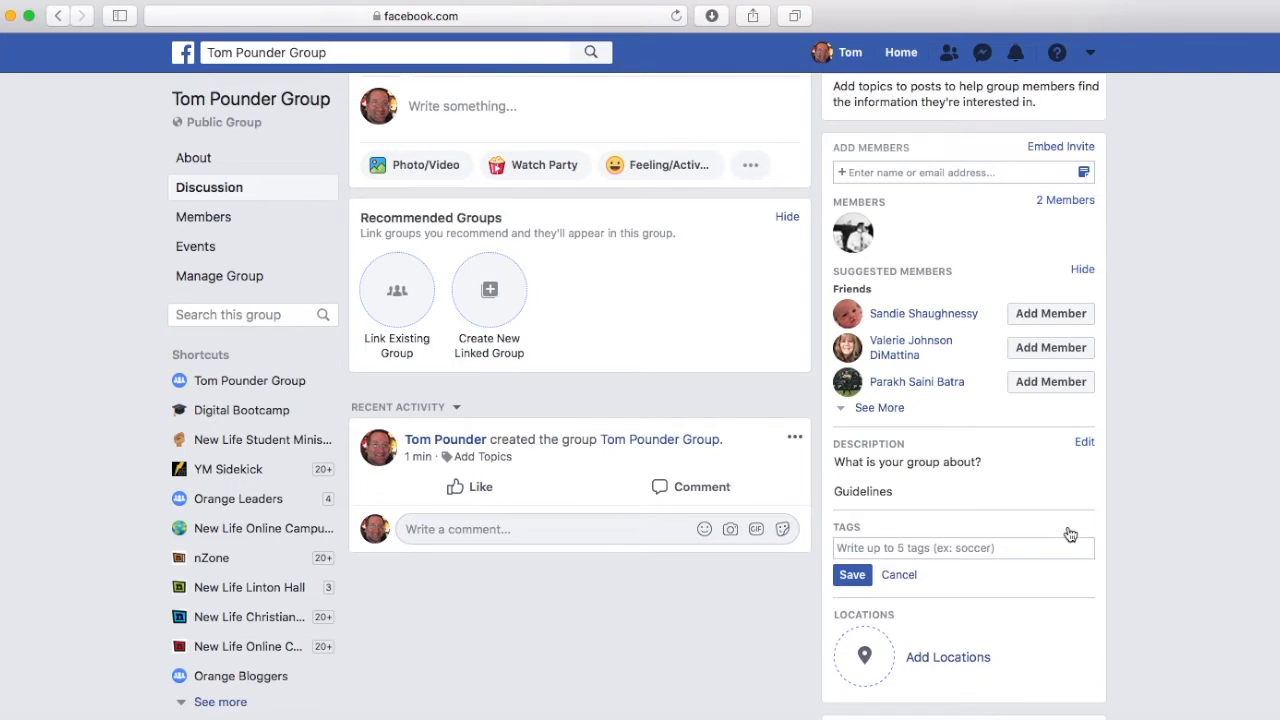
scroll(1070, 534, down, 1)
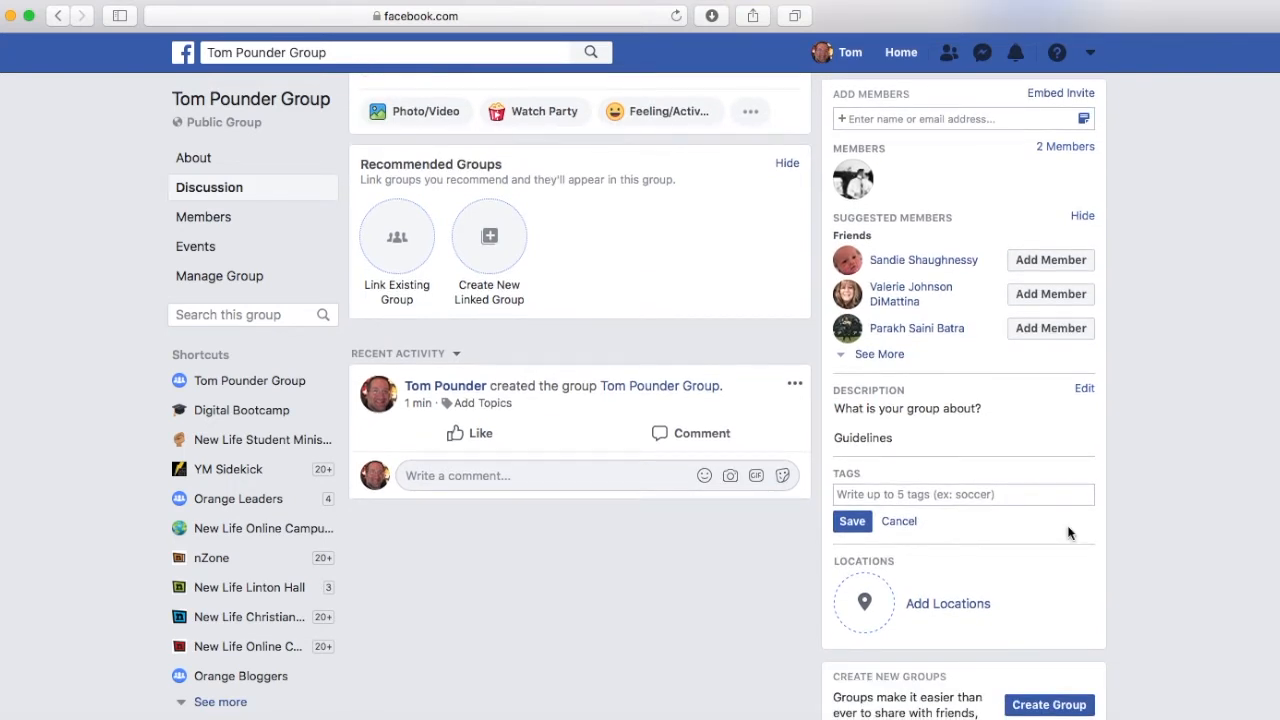
click(937, 492)
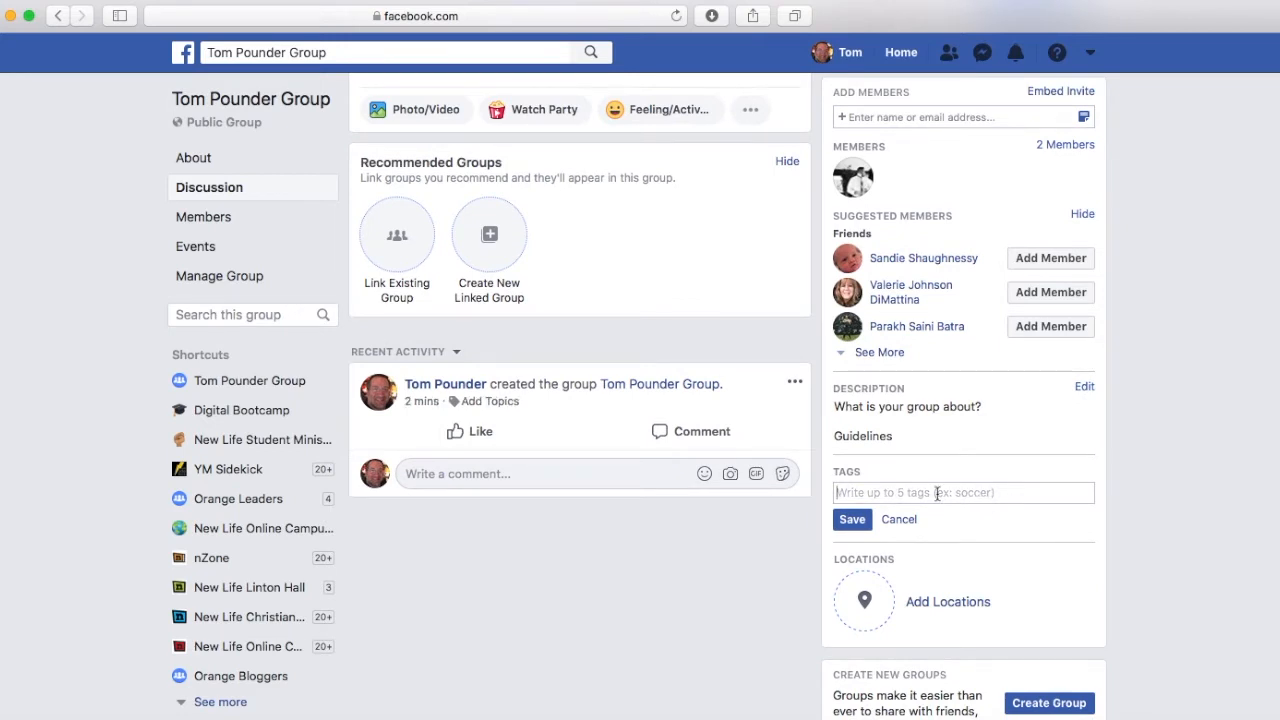
text(Bible)
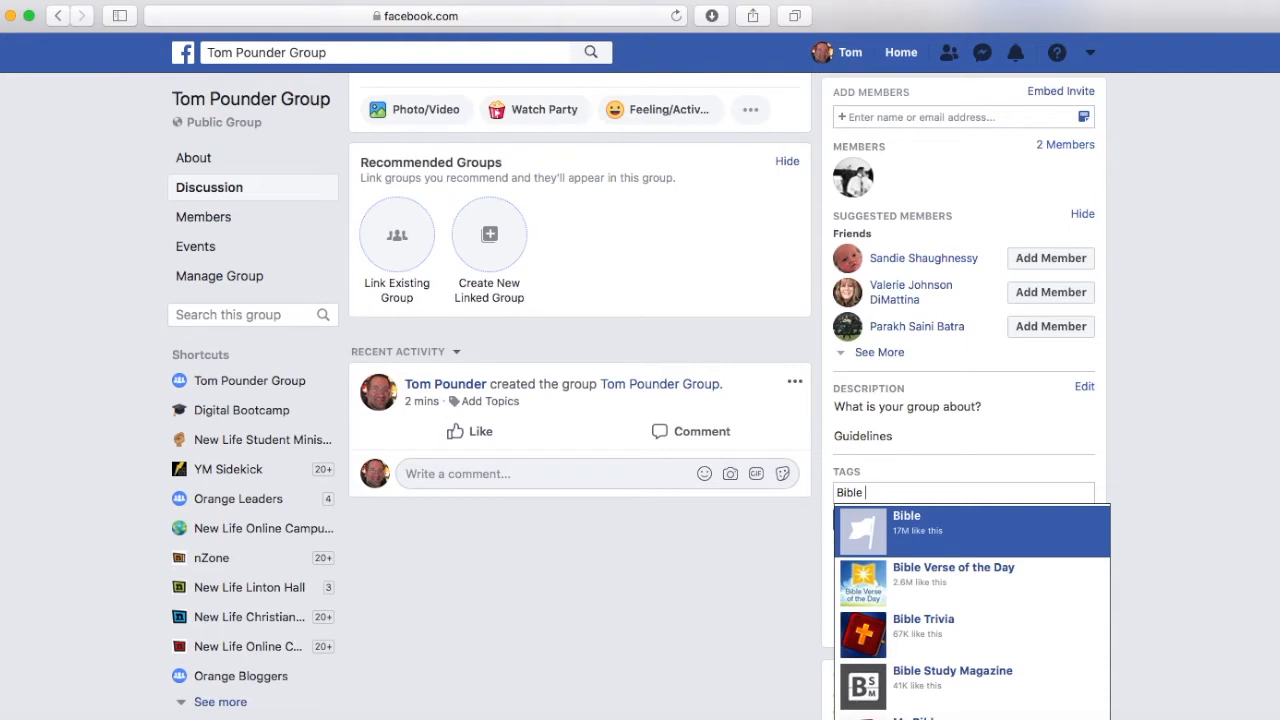
key(Return)
text(Bible study)
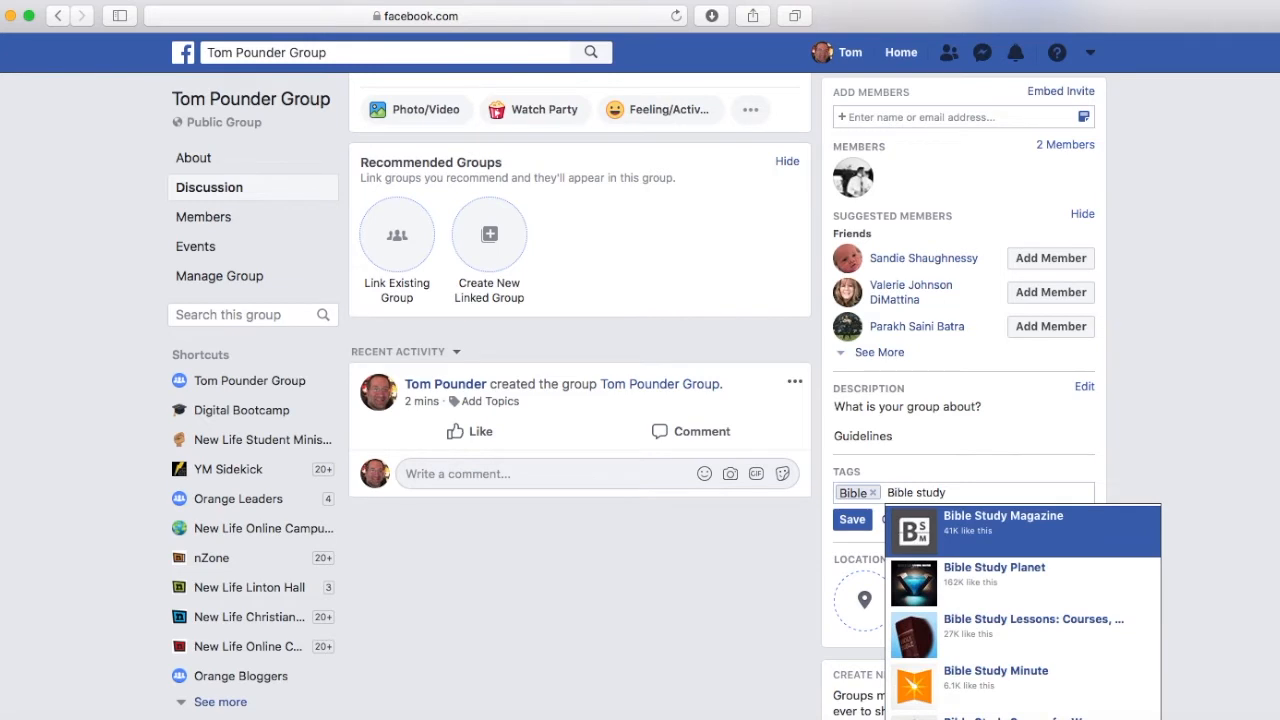
click(992, 522)
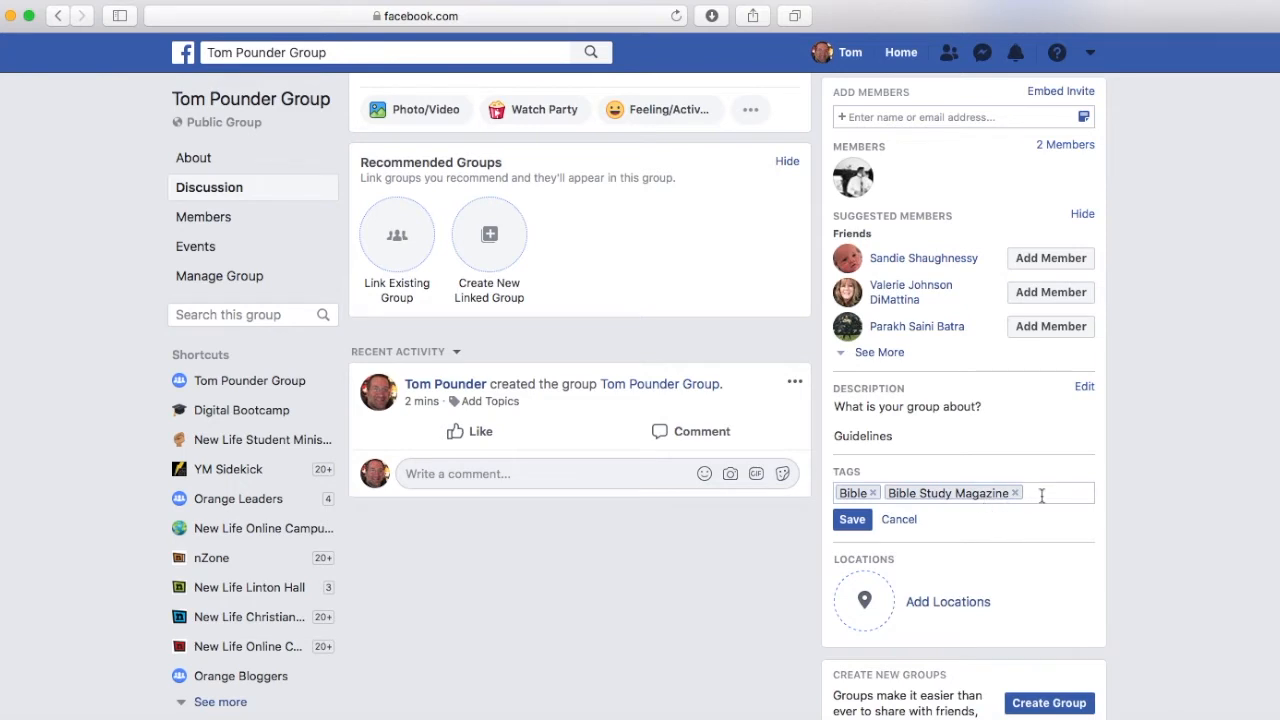
text(Jesu)
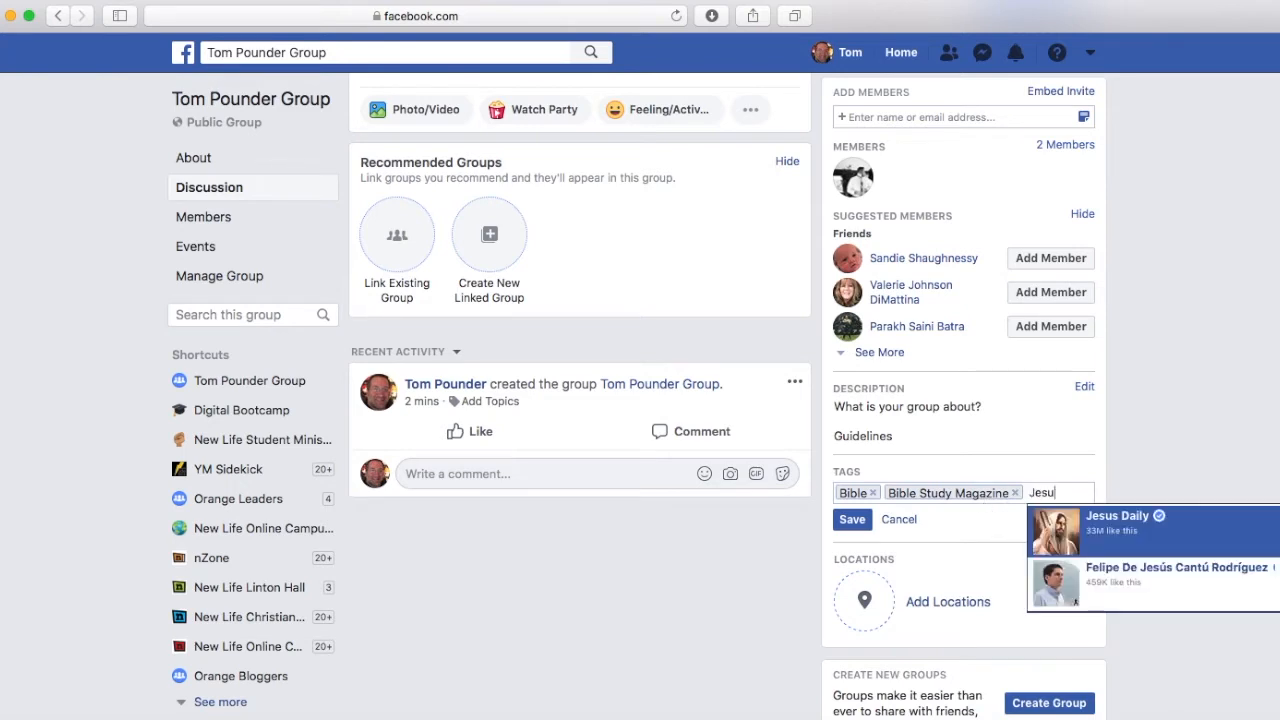
text(s Chri)
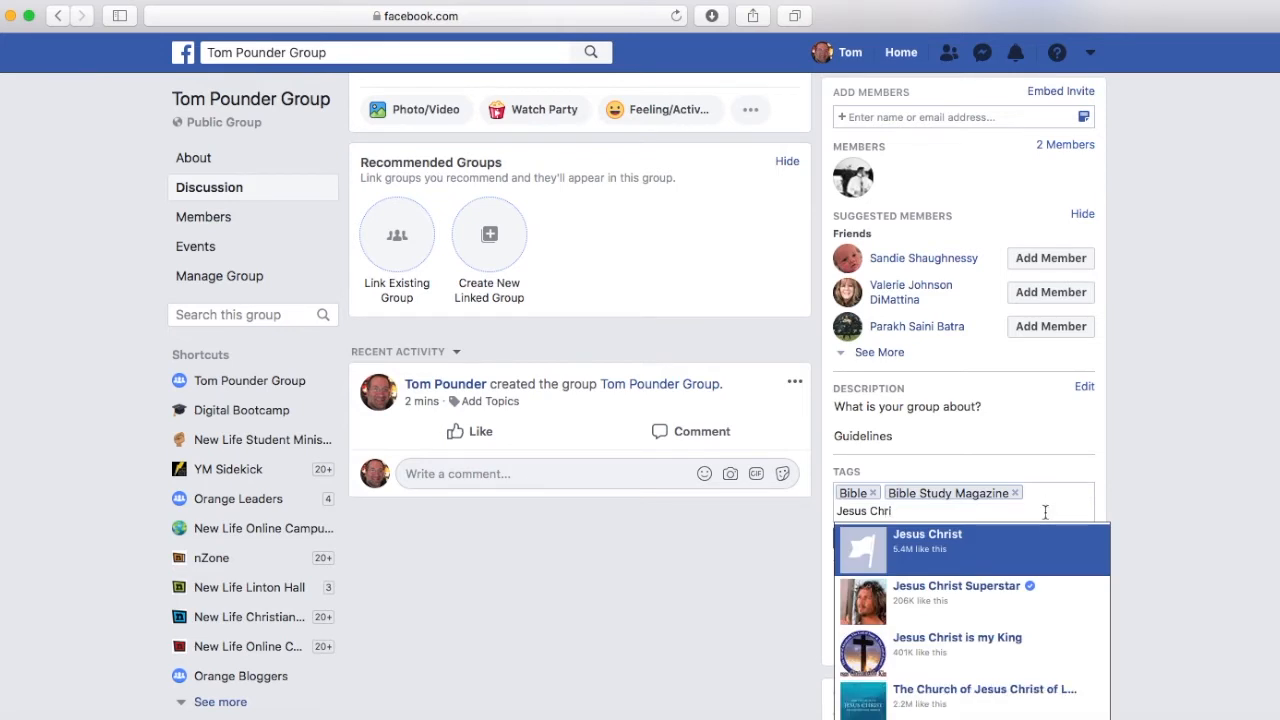
click(1020, 560)
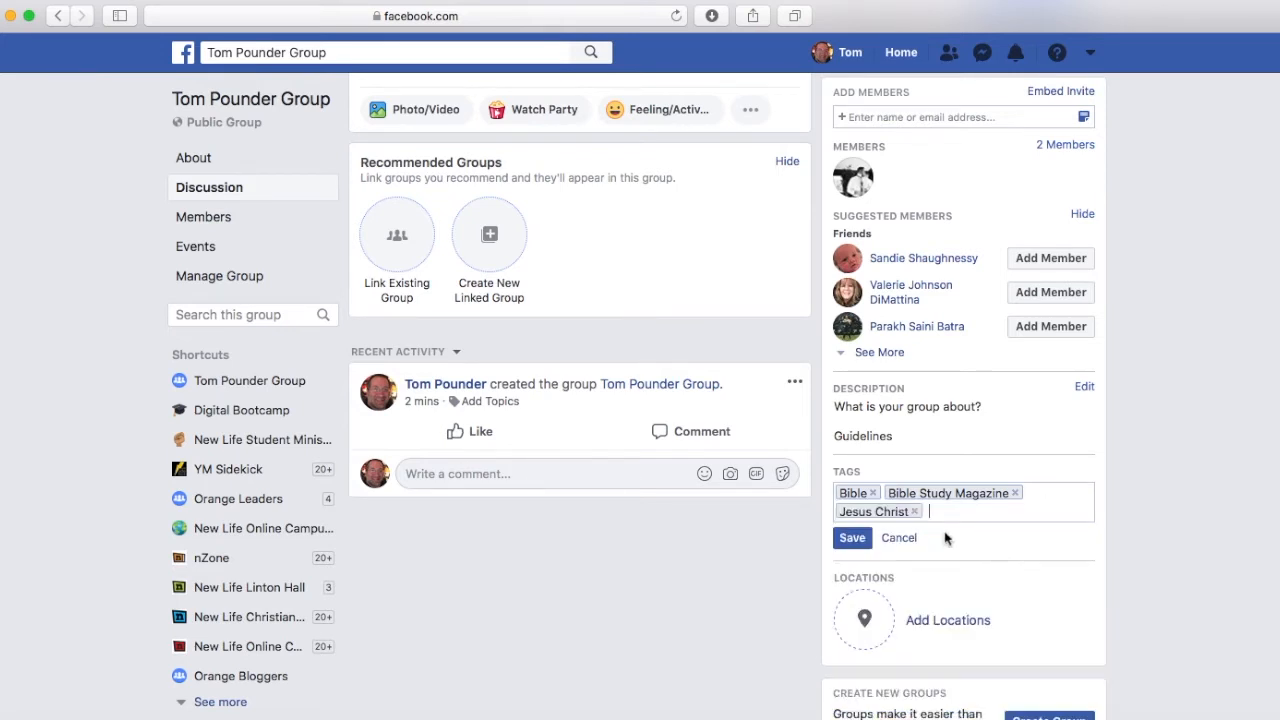
click(853, 540)
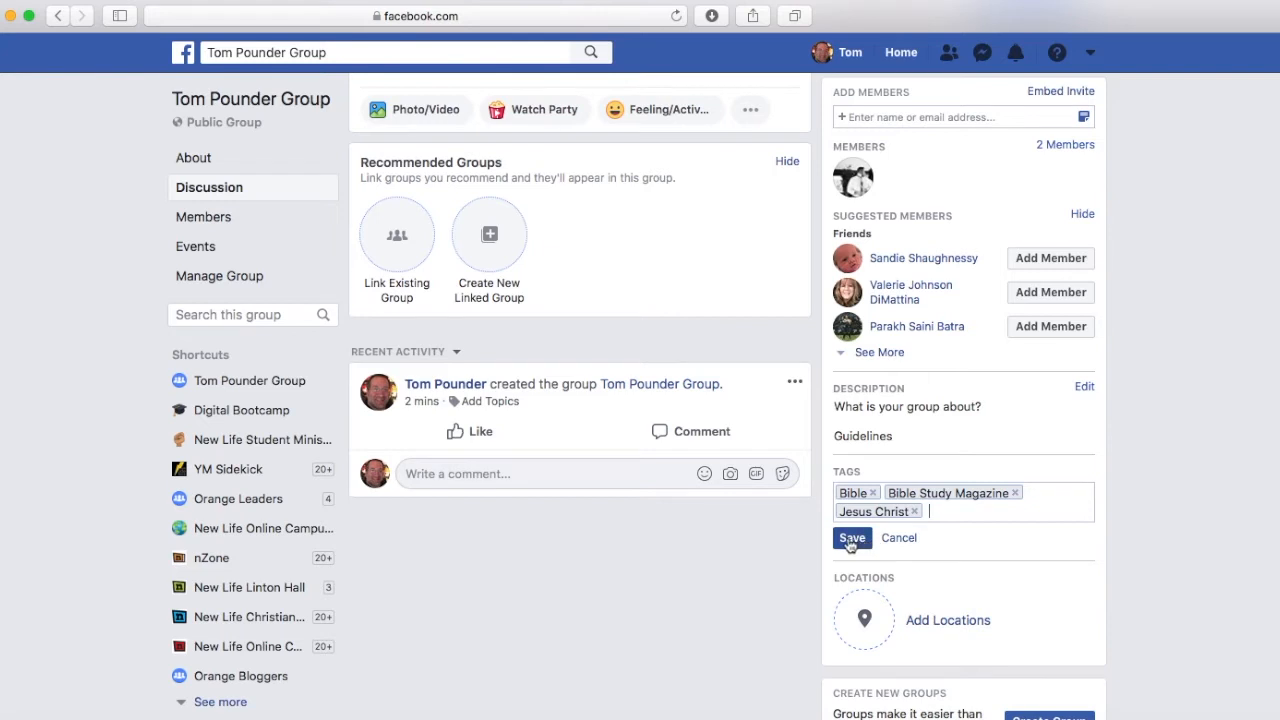
click(851, 543)
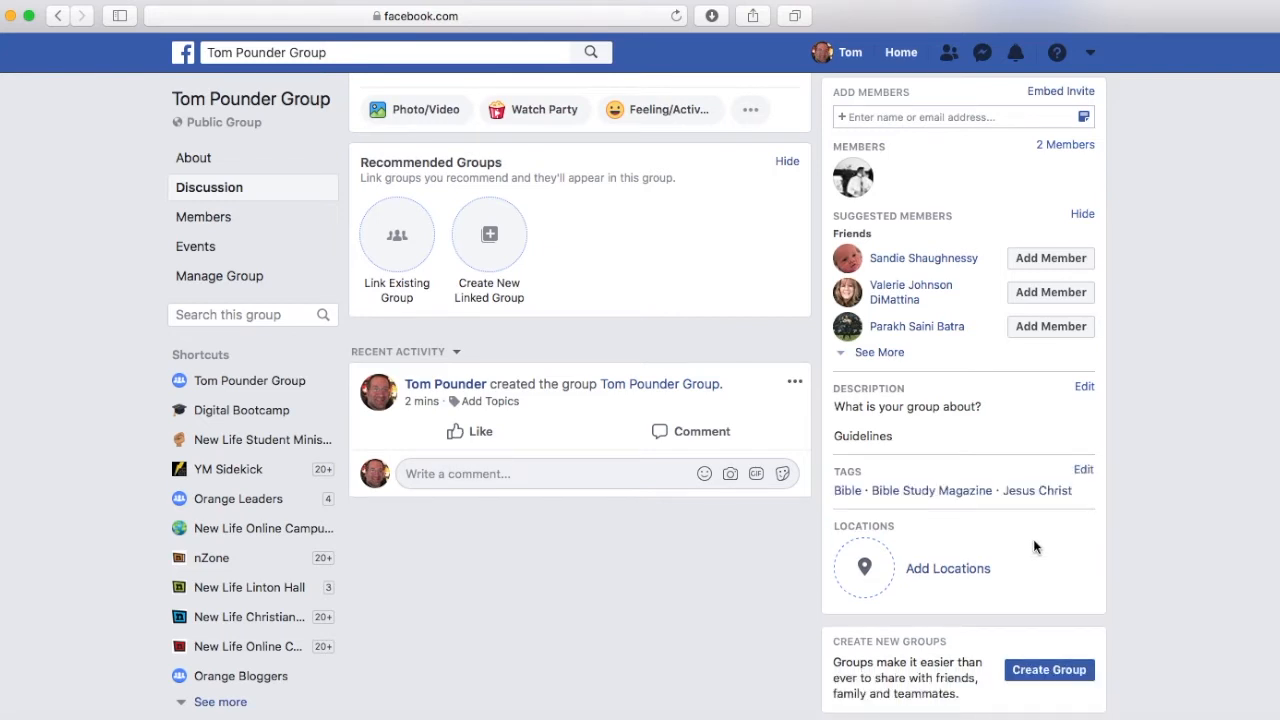
Step: Open the group's settings for editing and set the group type to Study Group
scroll(808, 314, up, 5)
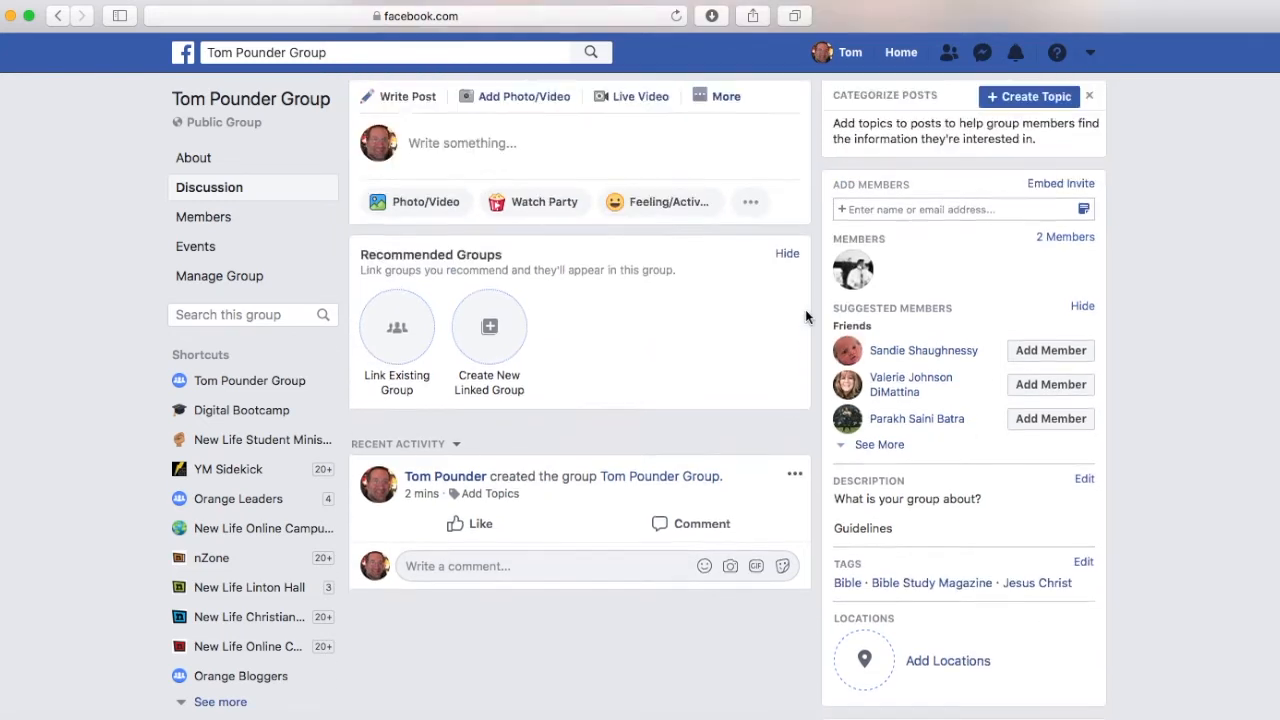
scroll(805, 311, up, 2)
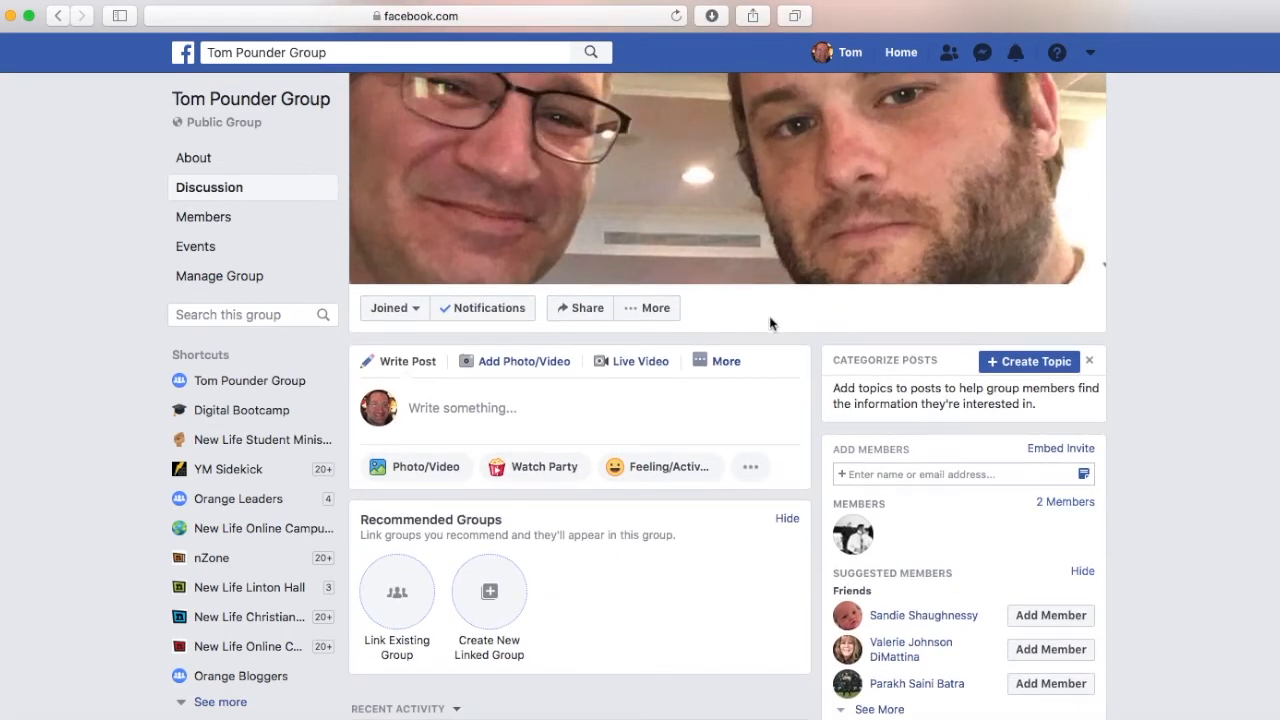
click(651, 320)
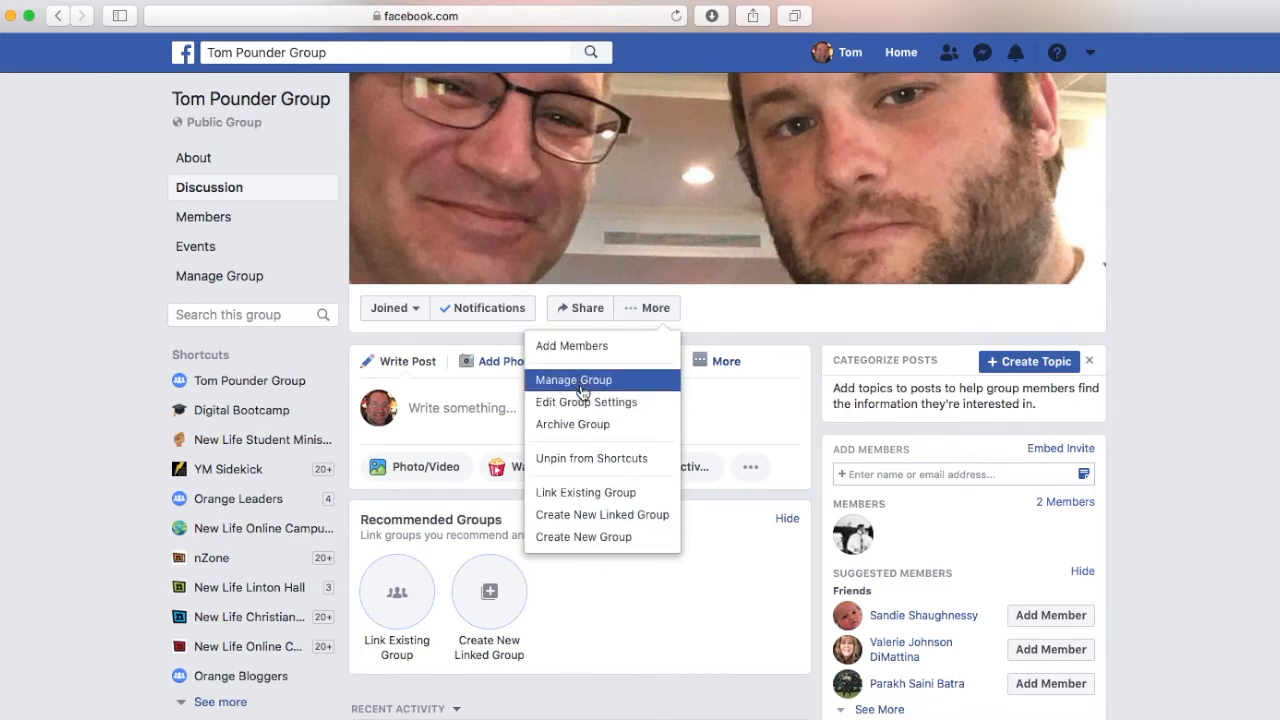
click(658, 404)
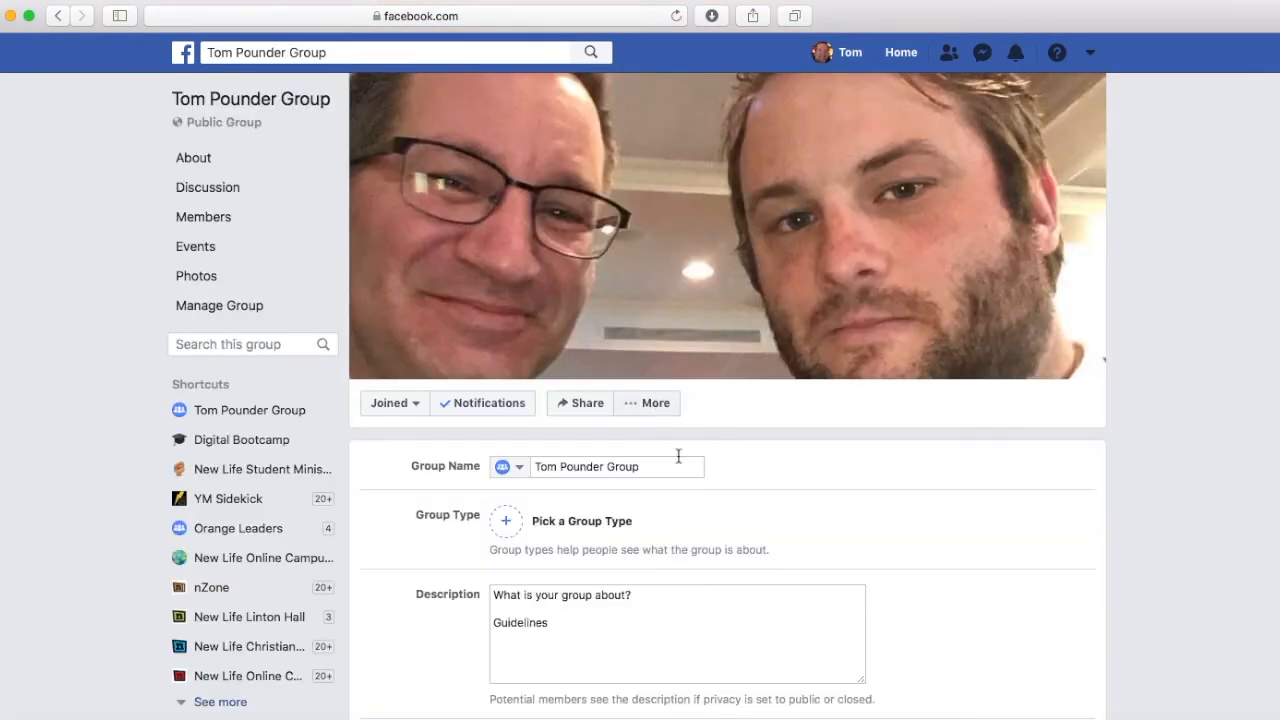
scroll(720, 543, down, 3)
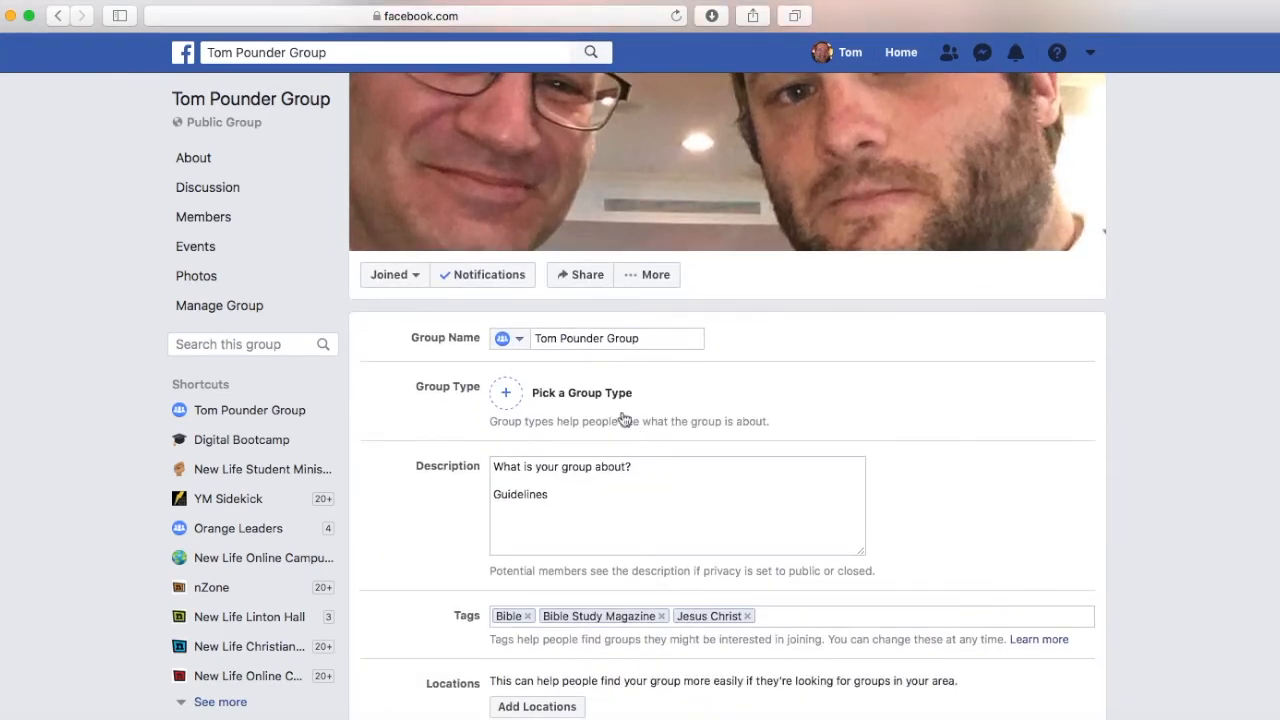
click(507, 397)
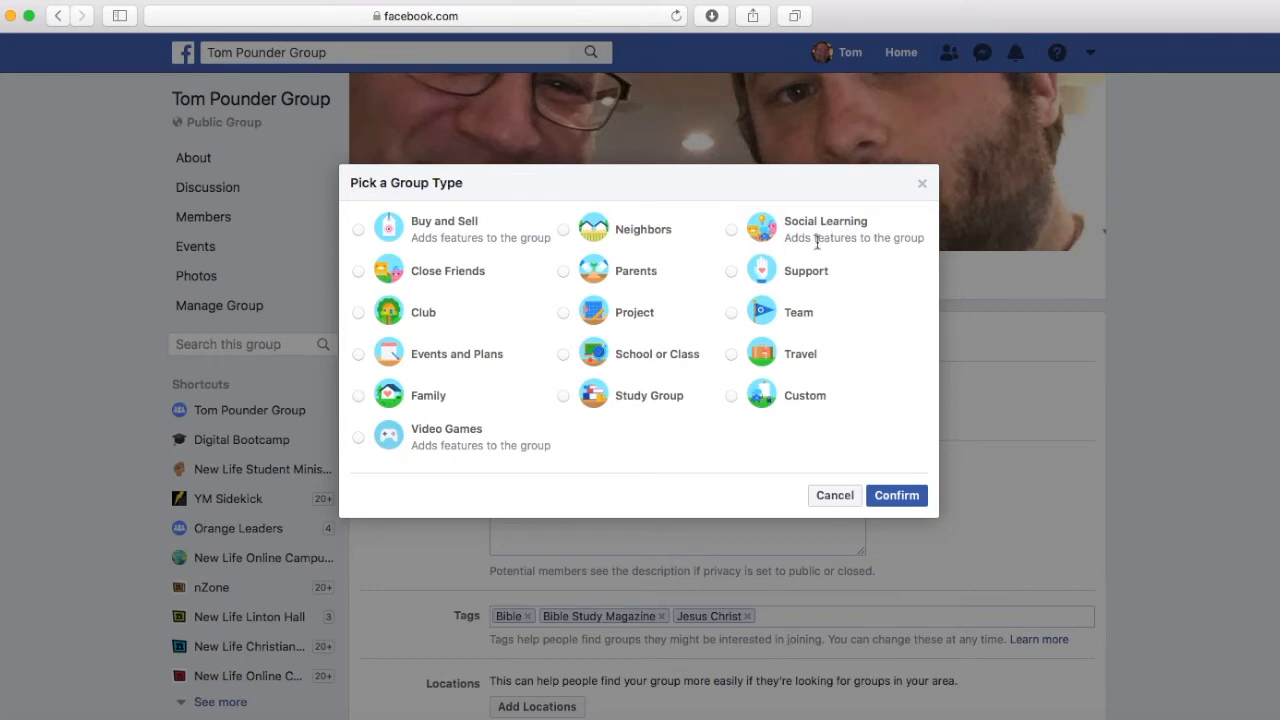
click(892, 498)
click(564, 396)
click(895, 496)
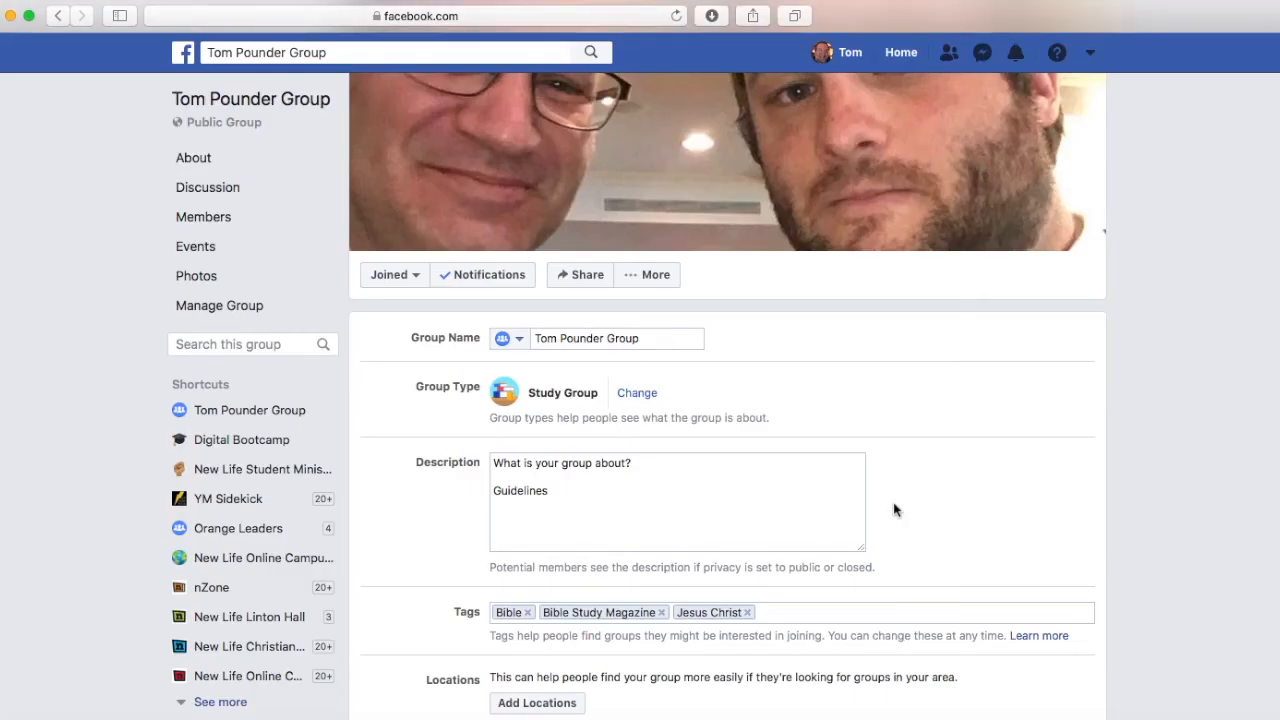
Step: Link the managed YM Sidekick page to the group and confirm the link
scroll(867, 487, down, 3)
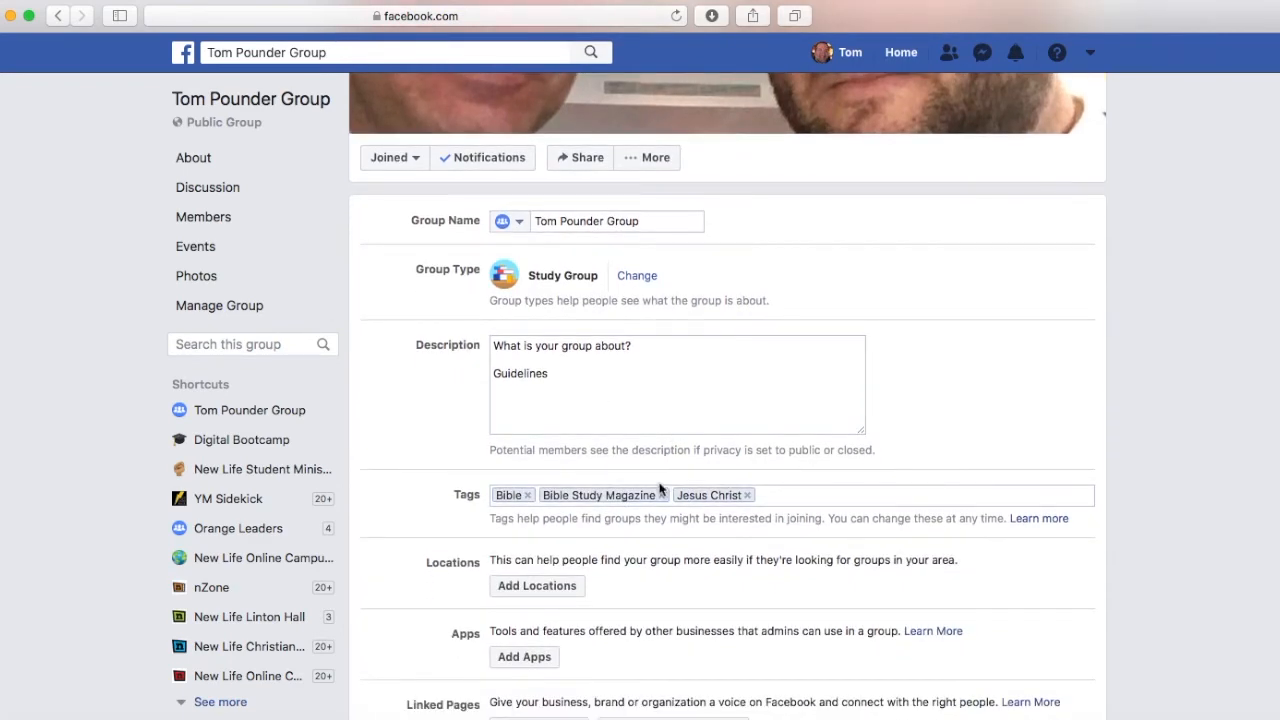
scroll(650, 480, down, 6)
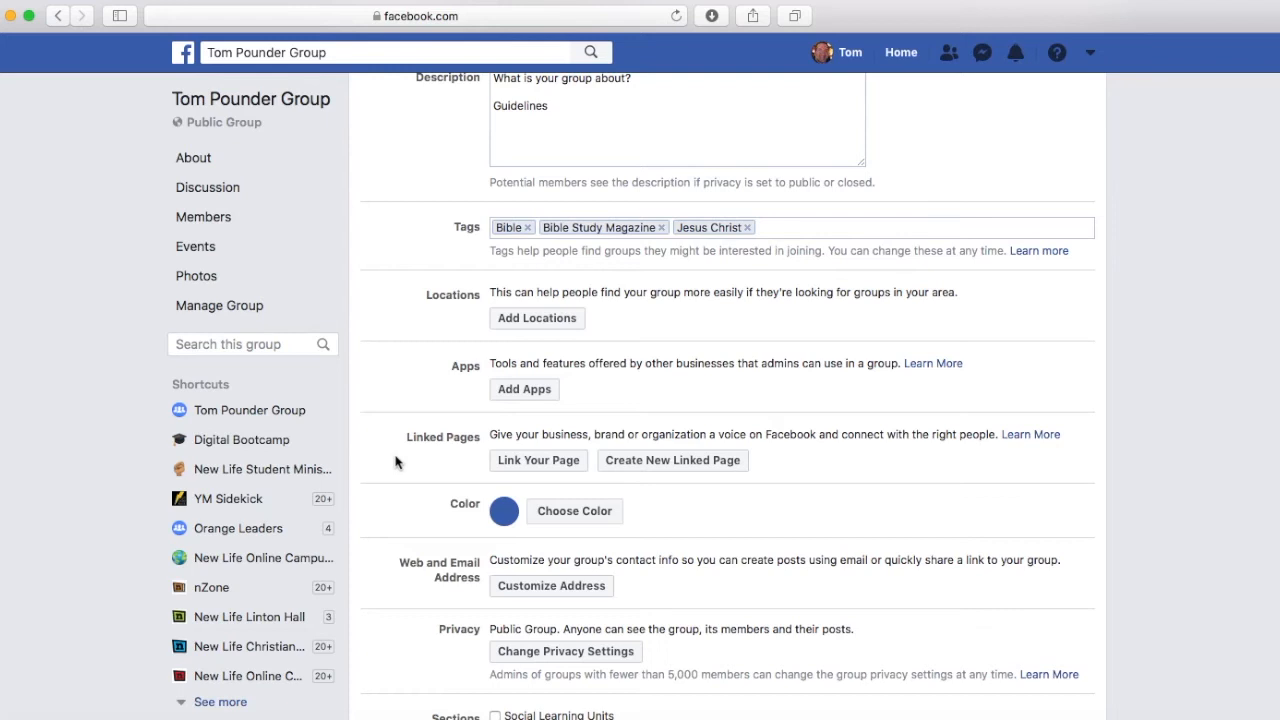
click(531, 470)
scroll(603, 445, down, 3)
scroll(603, 445, down, 1)
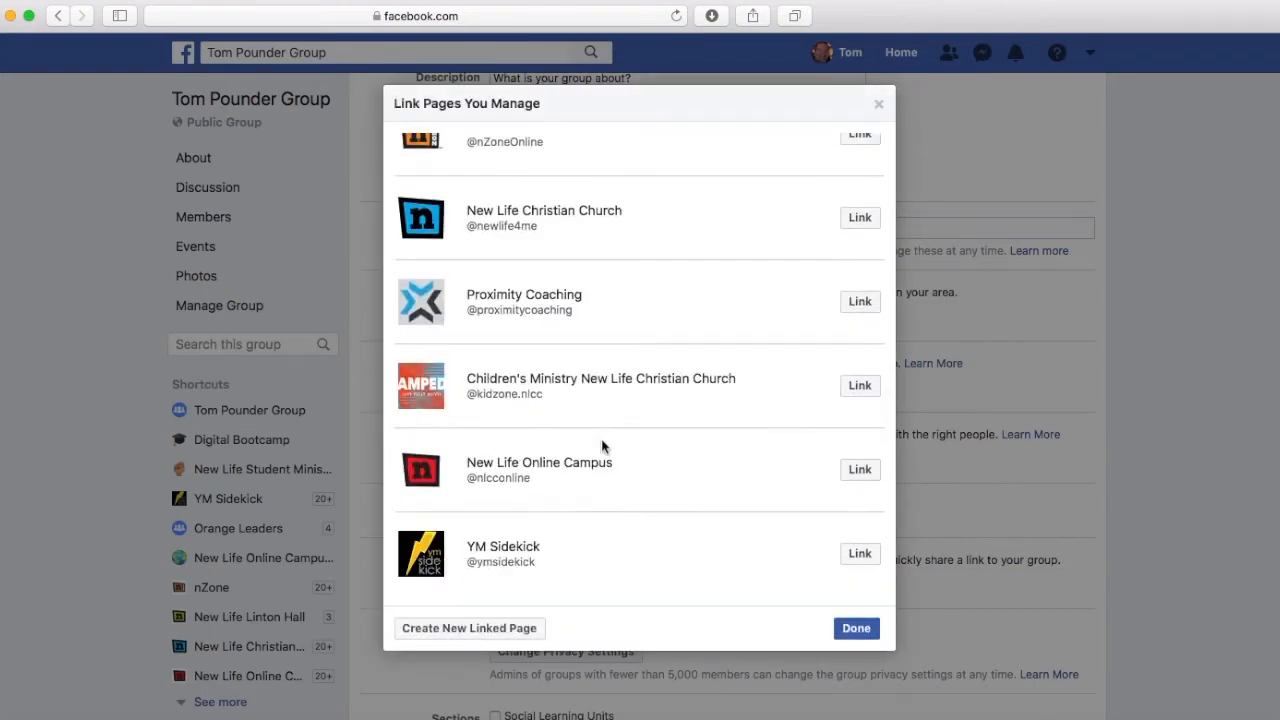
click(860, 554)
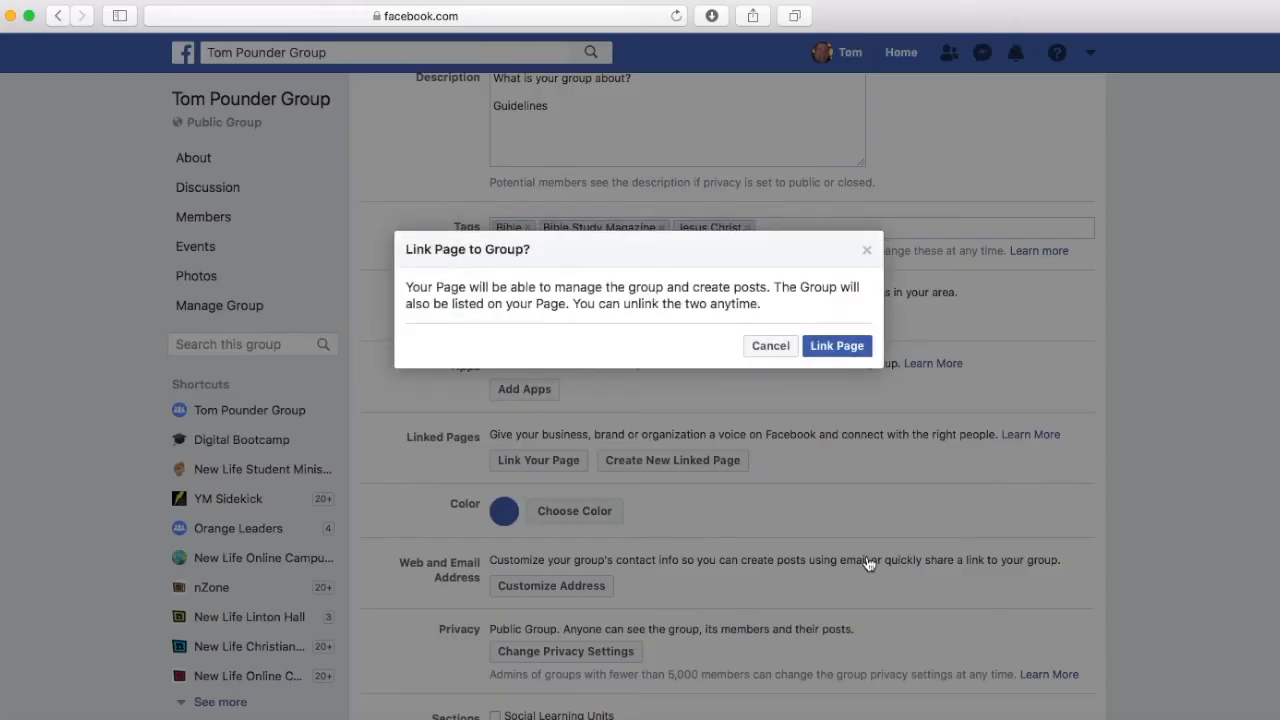
click(846, 352)
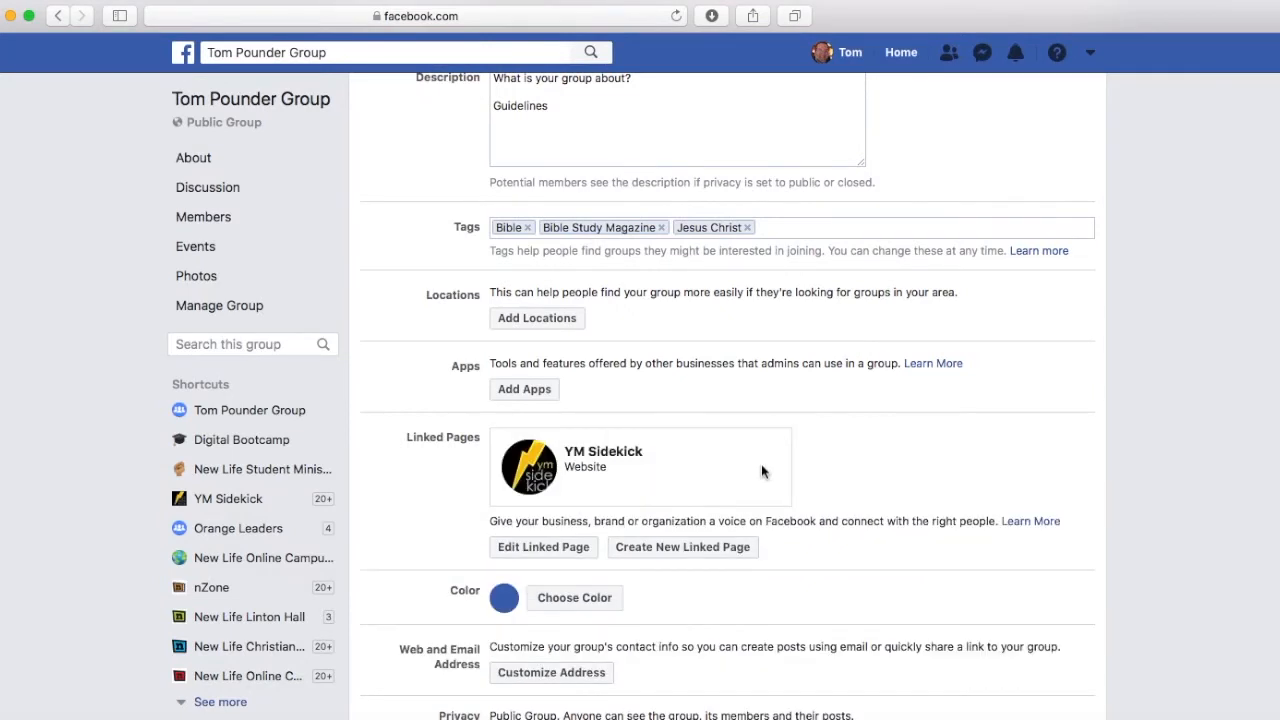
Step: Change the group's color to golden yellow and apply it
scroll(740, 464, down, 1)
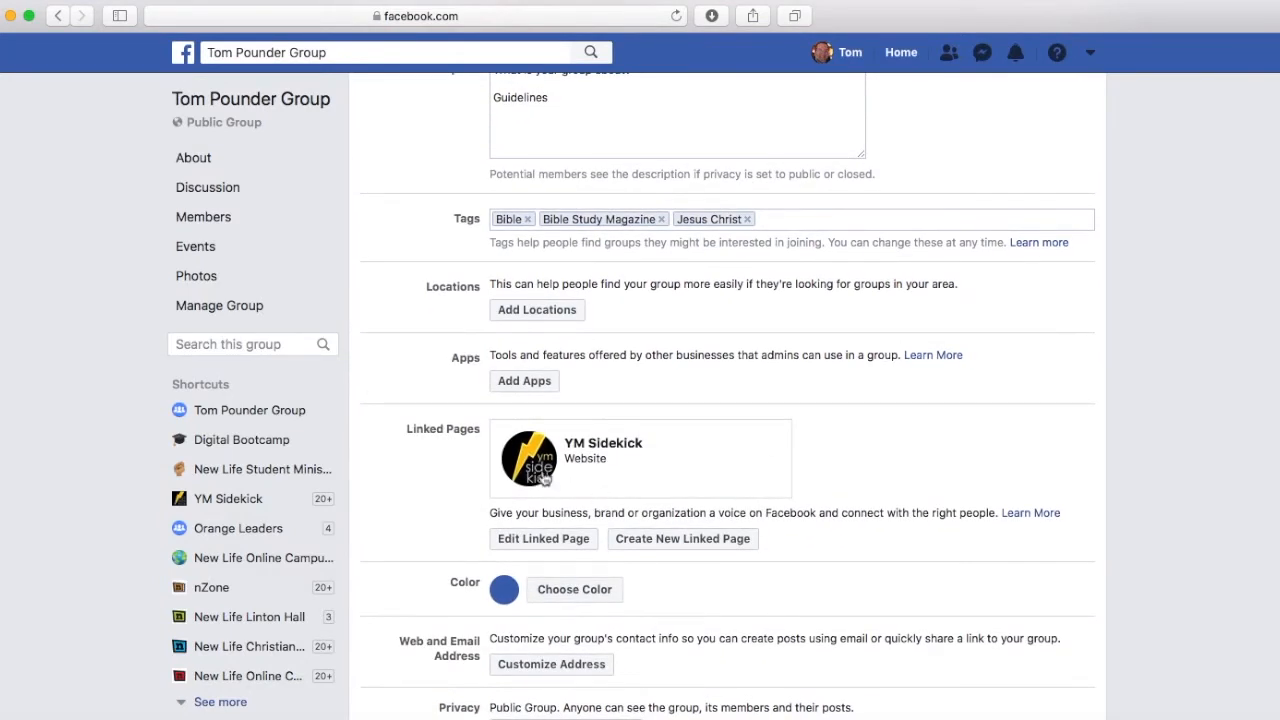
scroll(638, 508, down, 2)
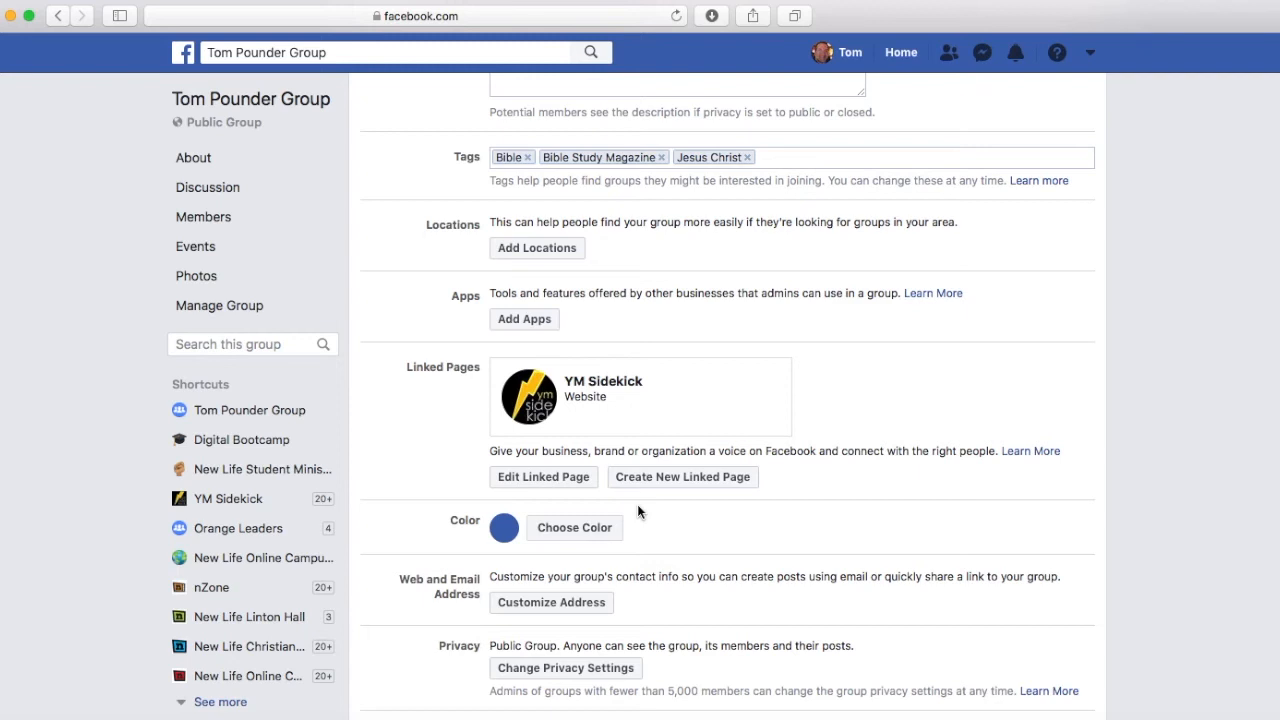
scroll(720, 547, down, 2)
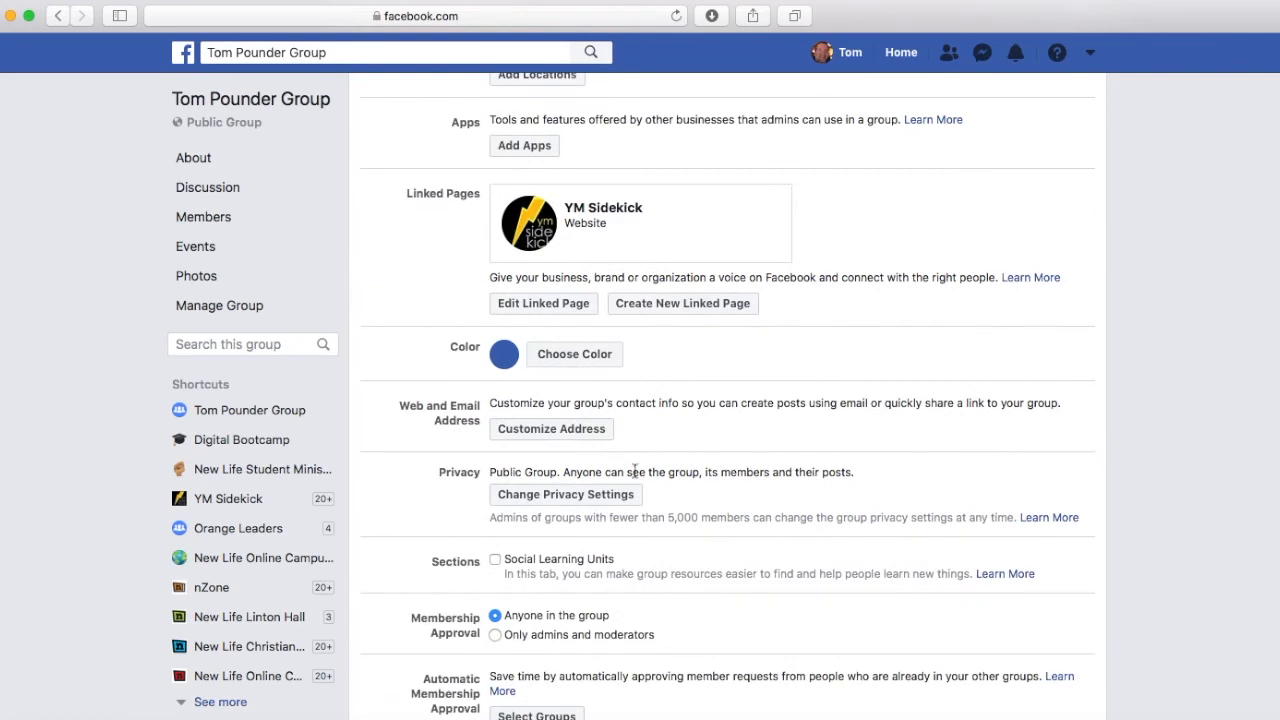
click(562, 356)
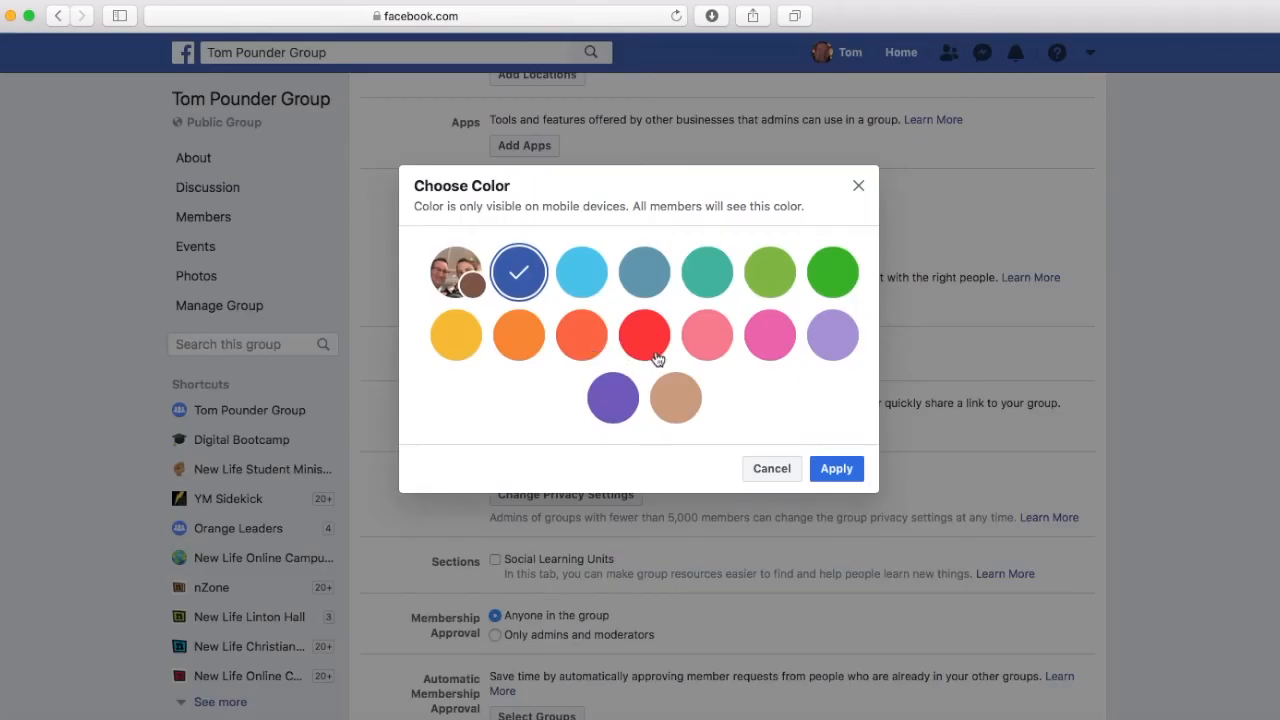
click(457, 336)
click(835, 470)
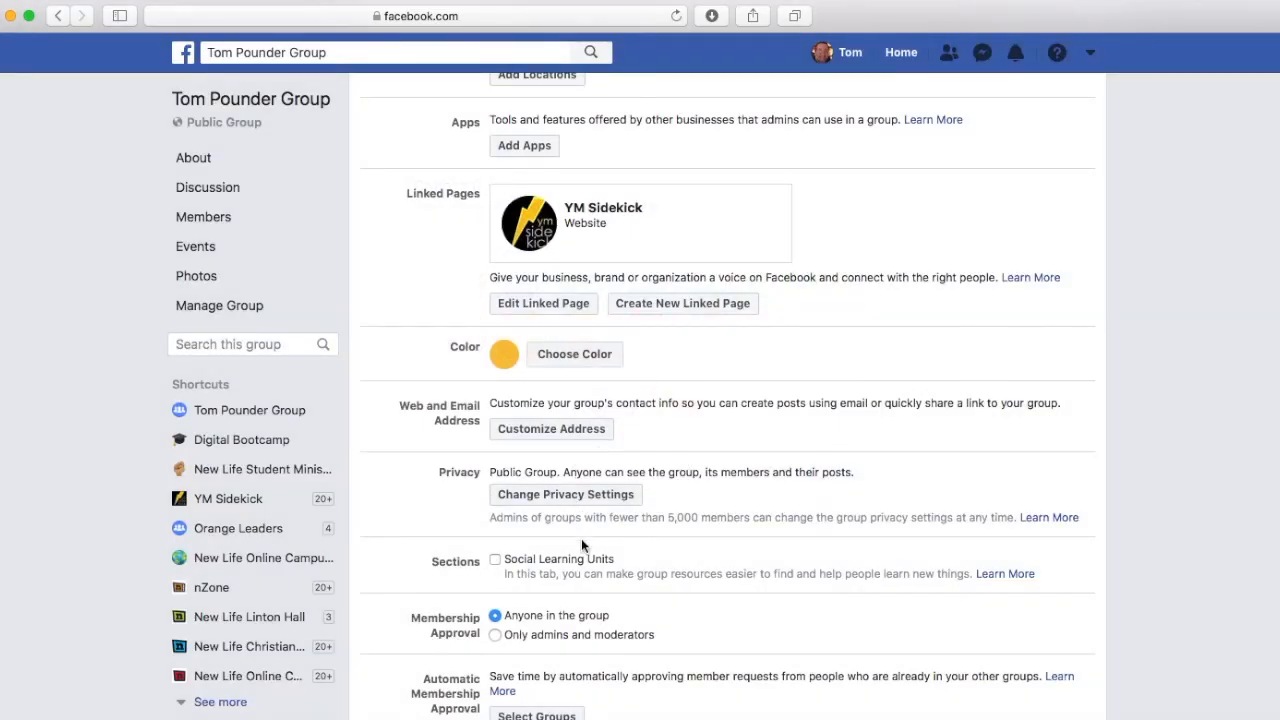
Step: Save the group settings and return to the group's discussion page
scroll(581, 540, down, 3)
scroll(581, 545, down, 5)
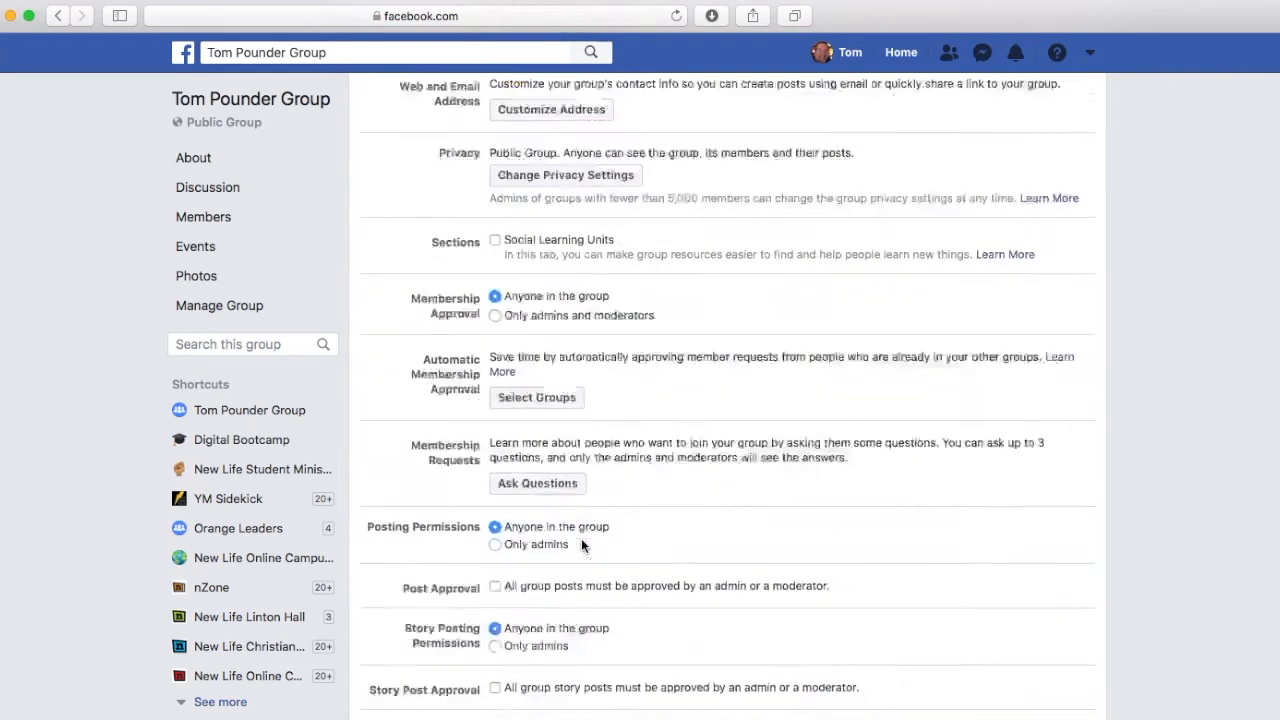
click(510, 703)
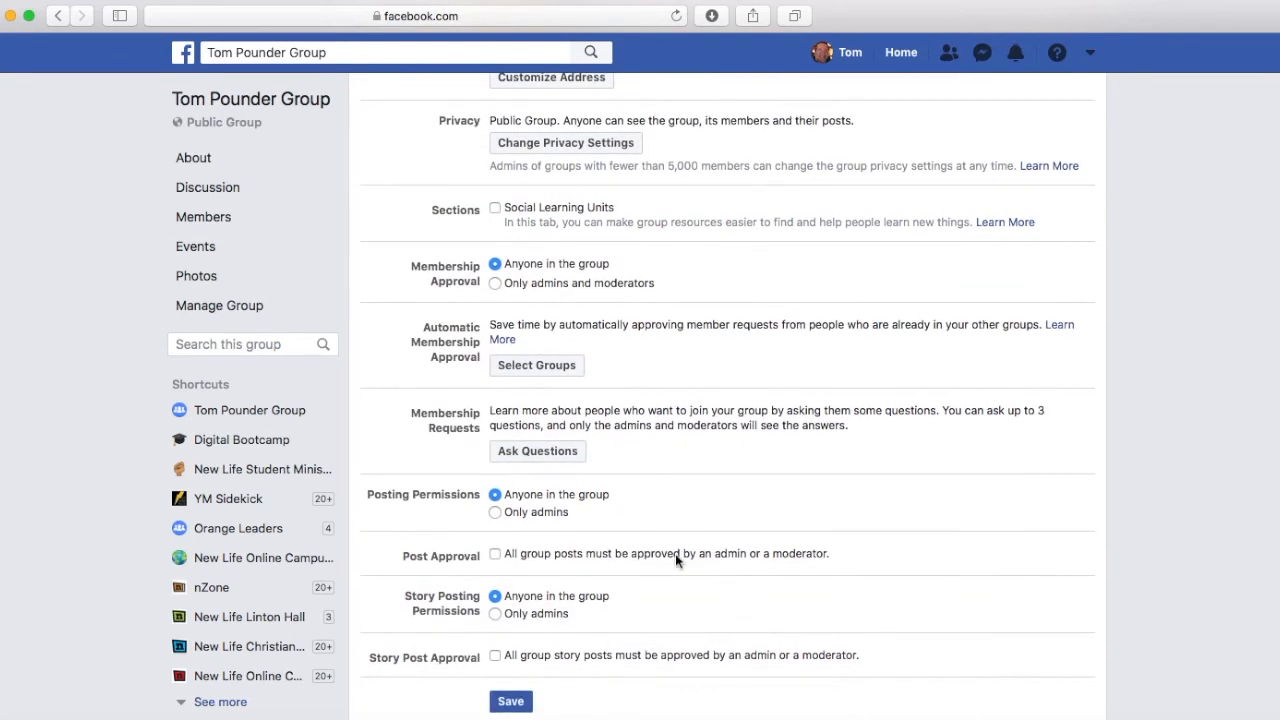
click(265, 109)
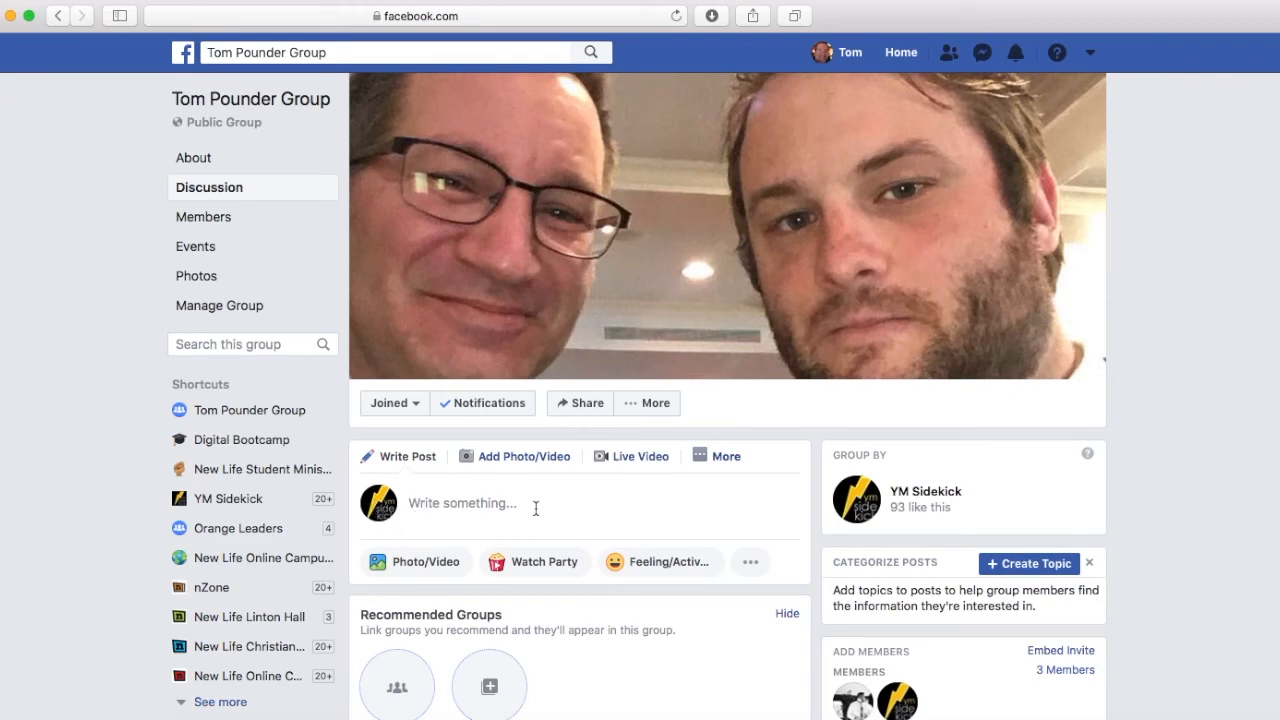
Step: Write a group post reading "This is my first post!" and attach the cowboy-hat GIF found by searching for "10 4 good bu"
click(479, 508)
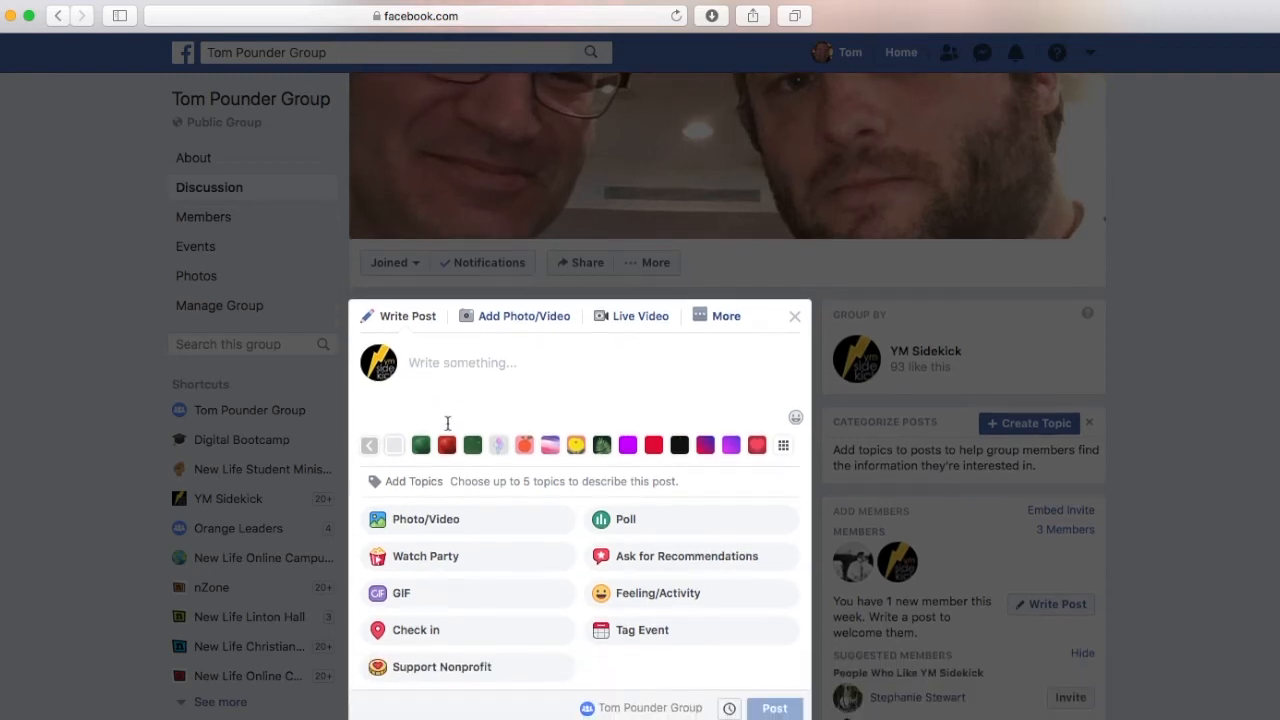
text(This is my first post!)
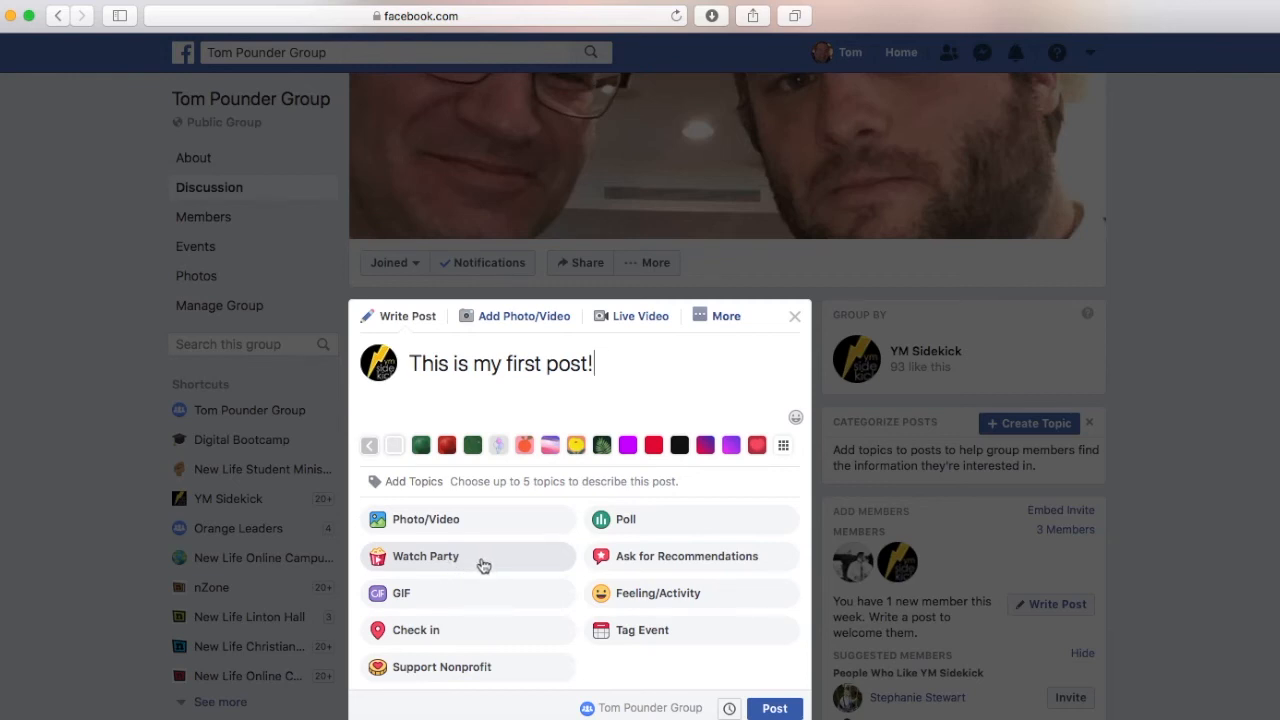
click(415, 598)
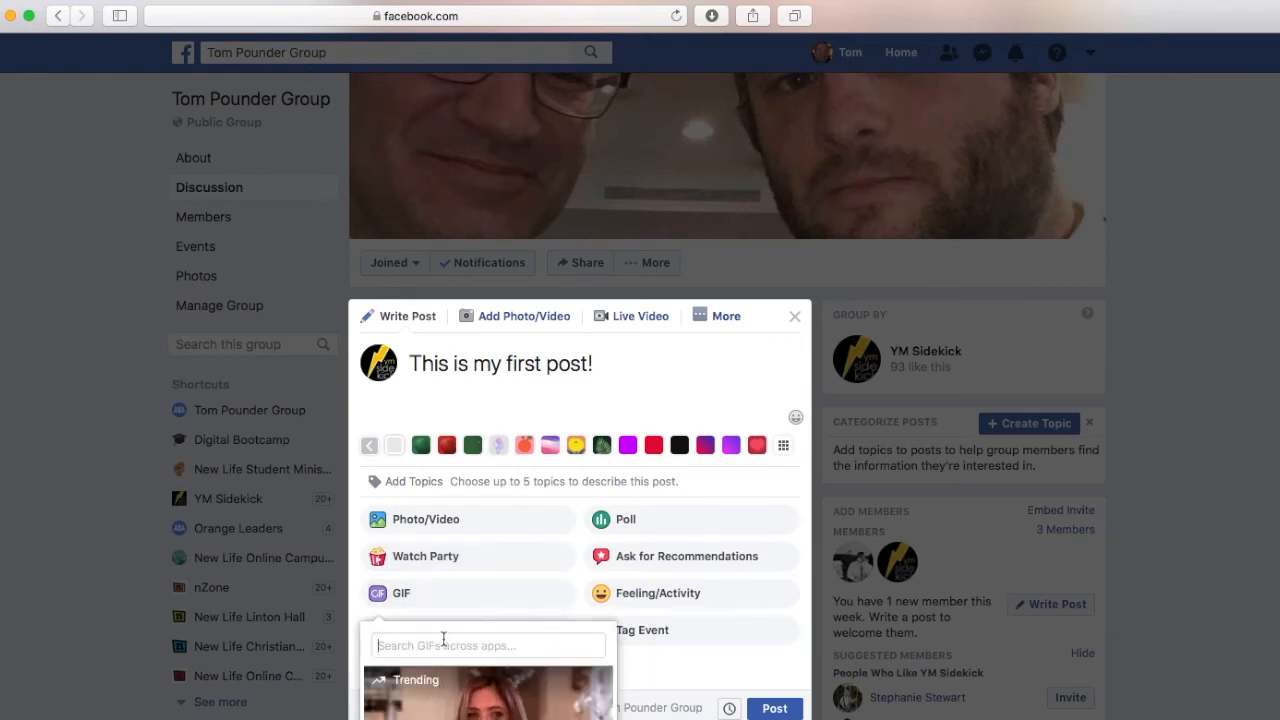
text(10)
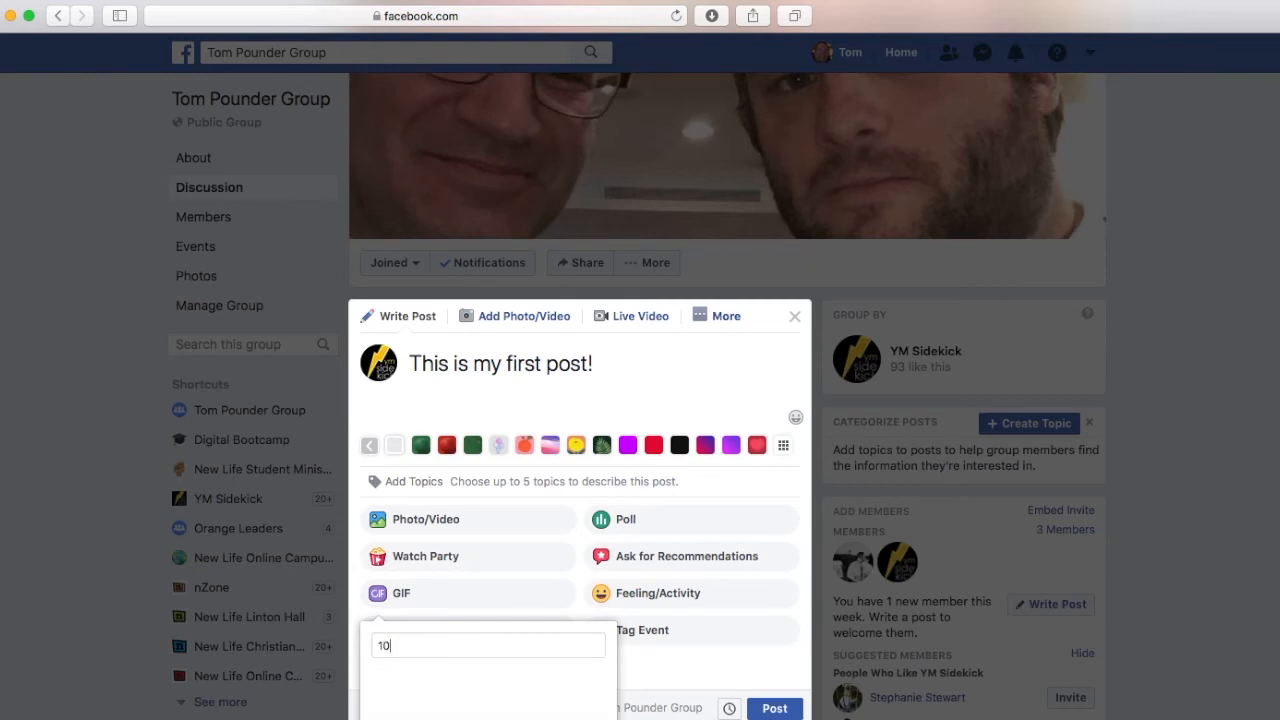
text( 4 good bu)
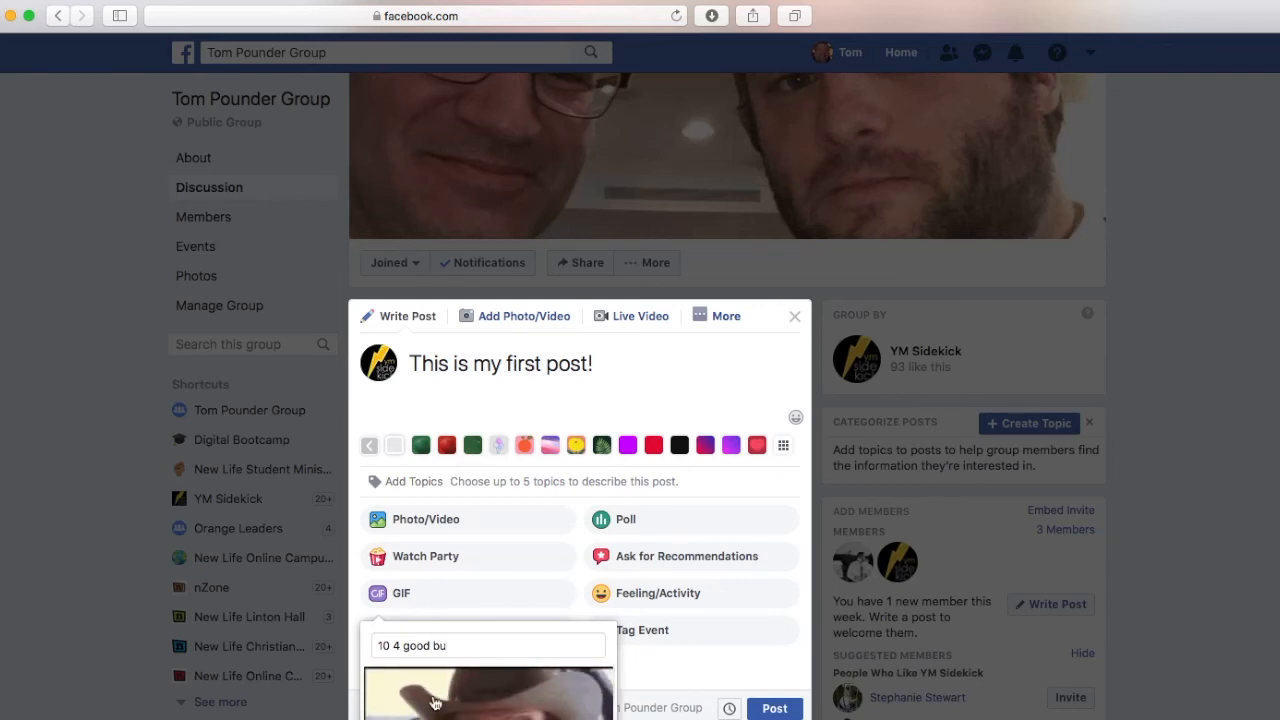
click(436, 705)
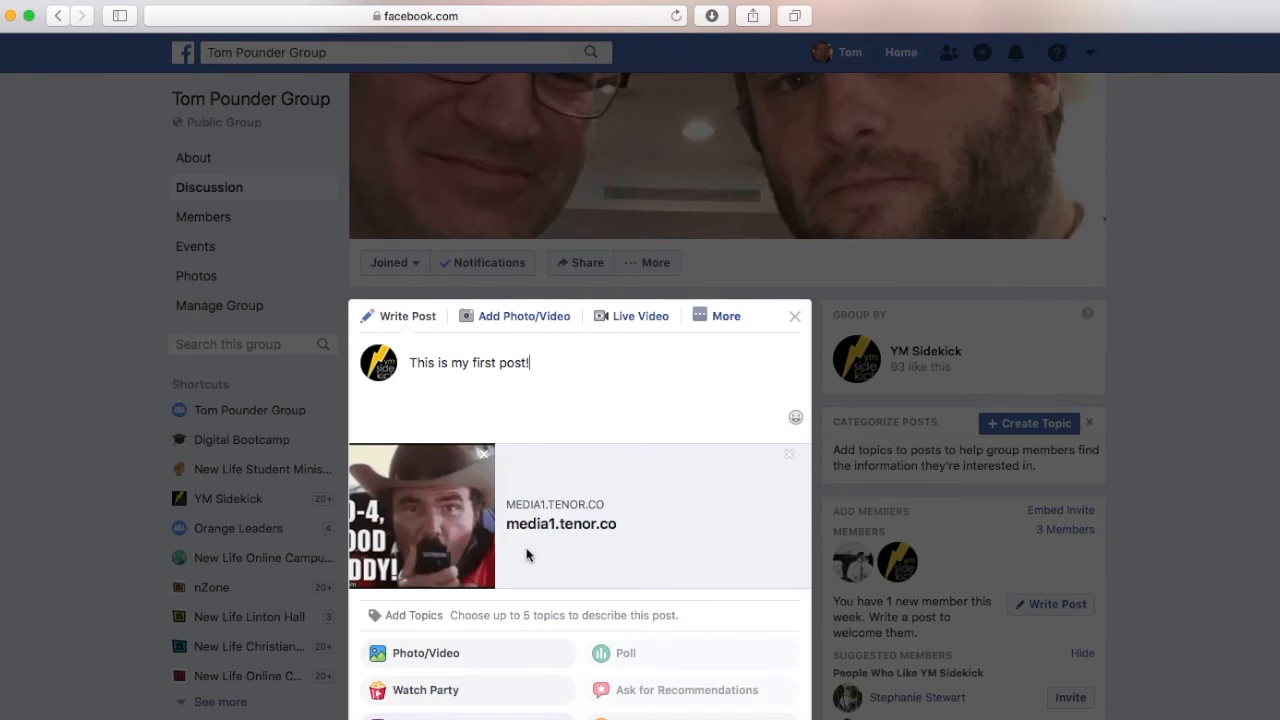
Step: Publish the post with its GIF to the group and look over the discussion feed
scroll(527, 556, down, 3)
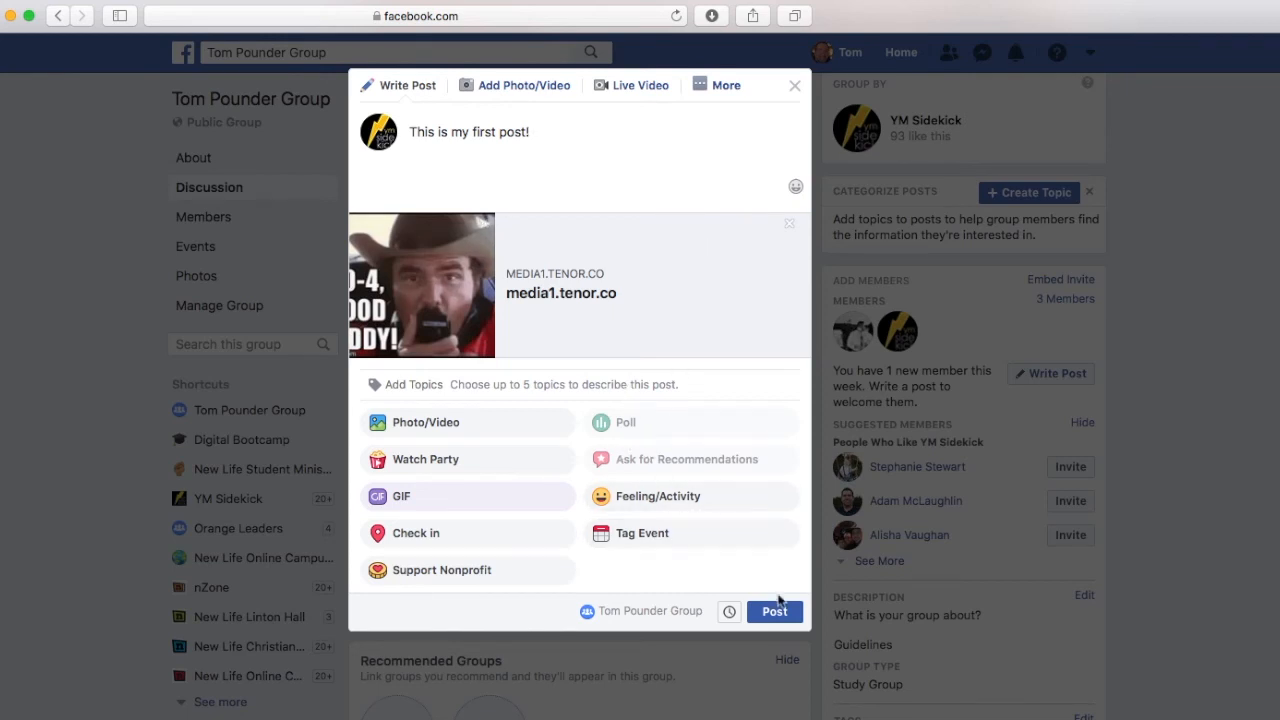
click(775, 611)
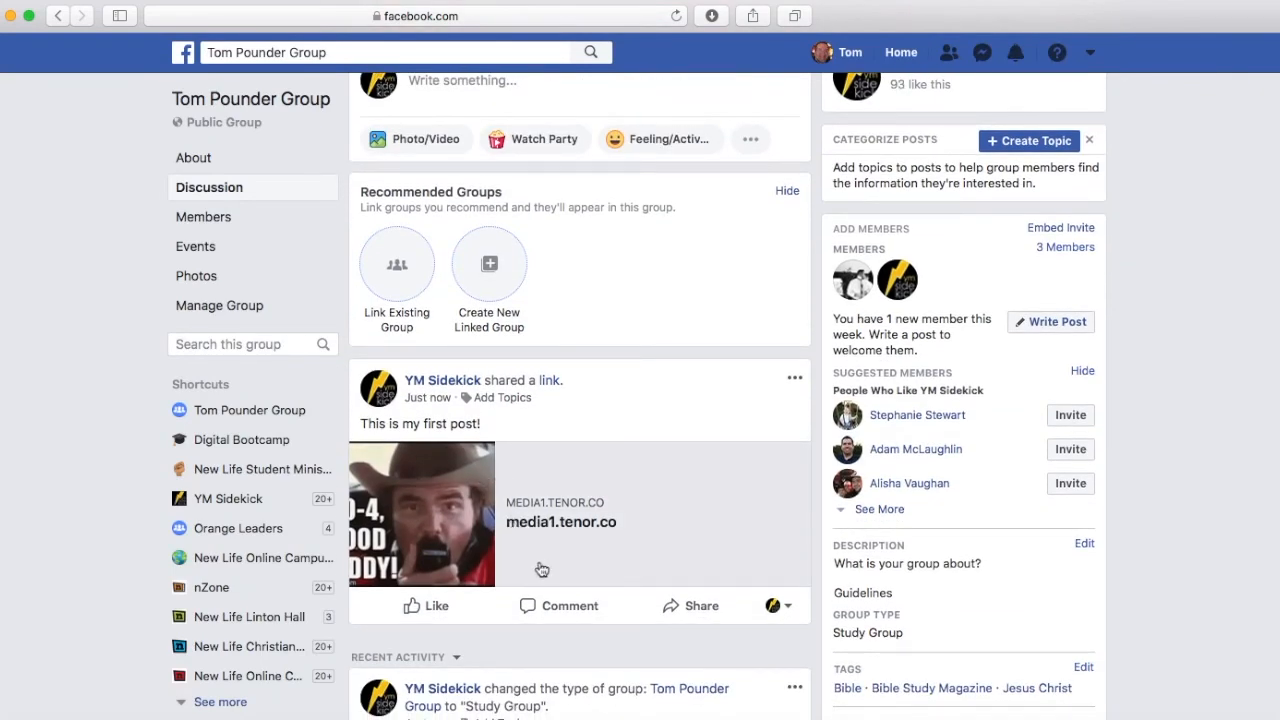
scroll(550, 510, down, 3)
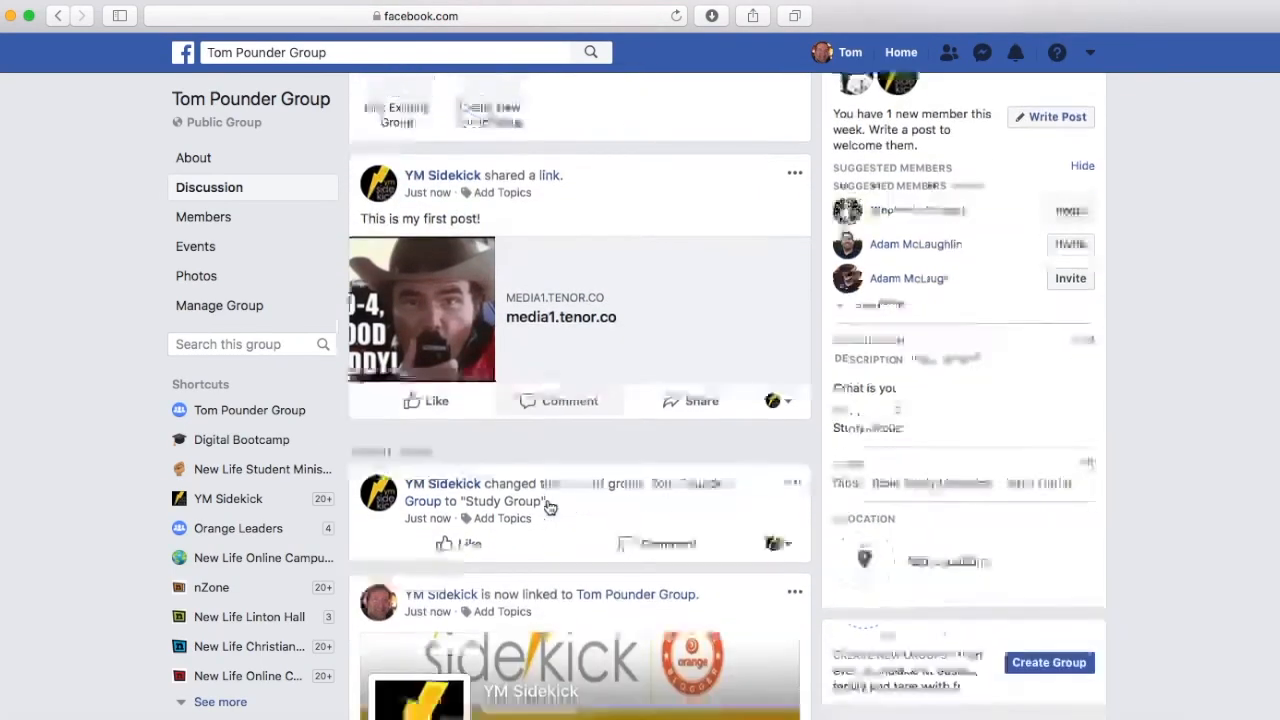
scroll(550, 508, up, 5)
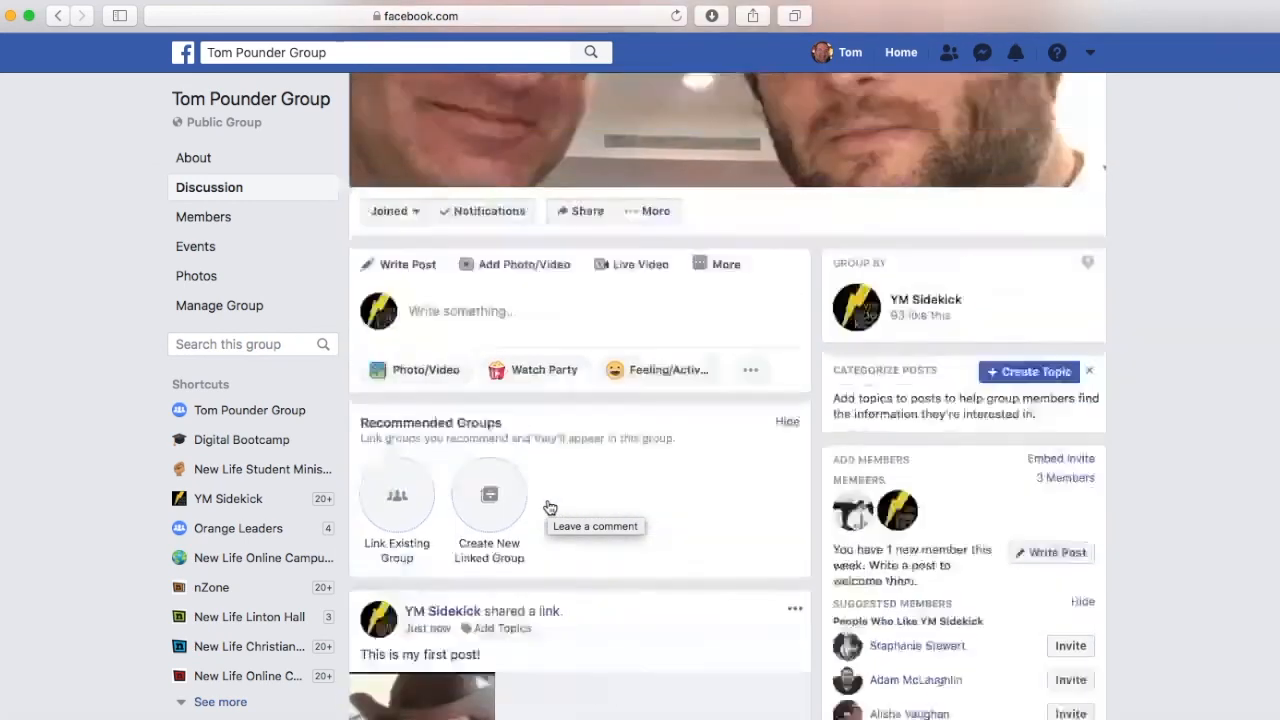
scroll(550, 508, up, 2)
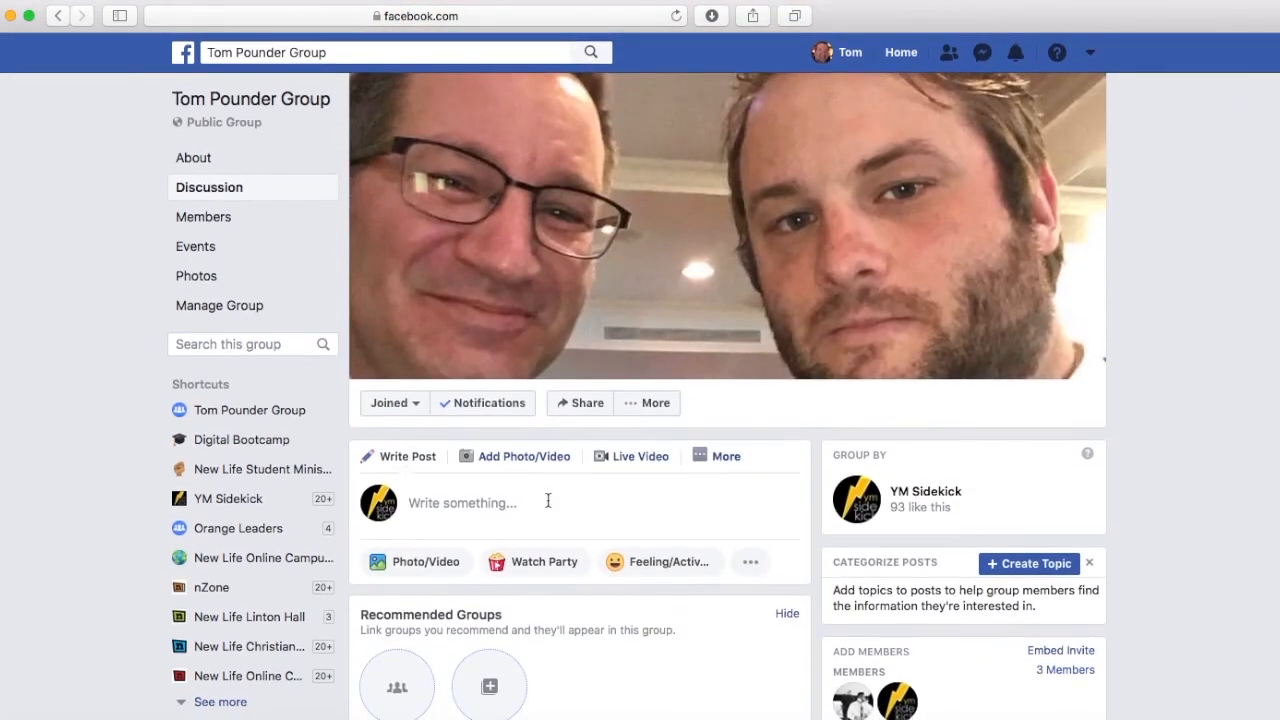